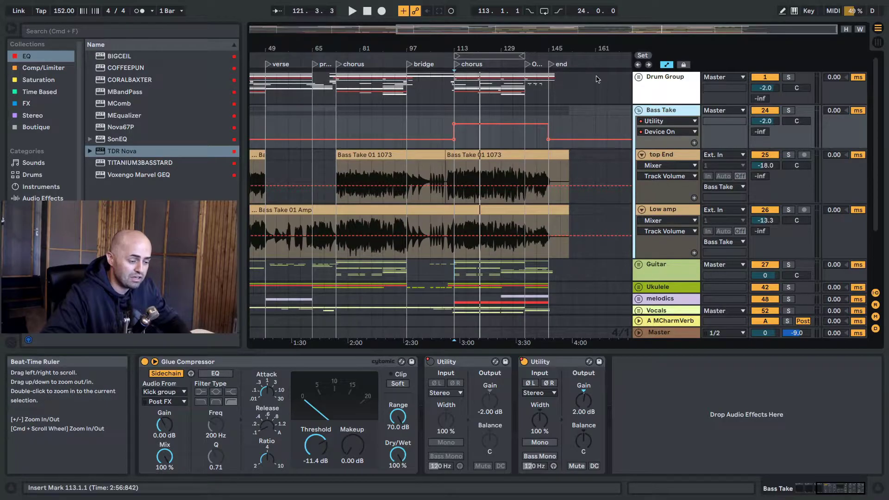
Collapse the Bass Take group, then expand the Before track and show its device chain.
{"action": "left_click_drag", "start_coordinate": [591, 46], "coordinate": [592, 32]}
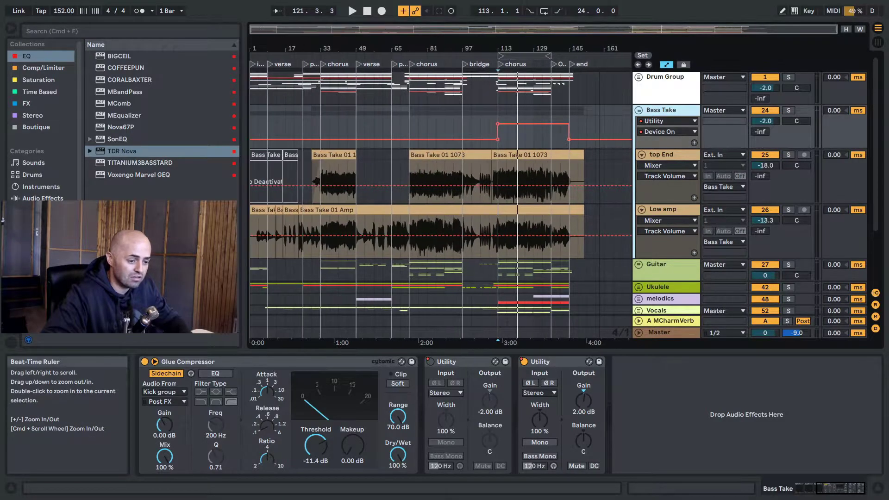
{"action": "left_click", "coordinate": [639, 111]}
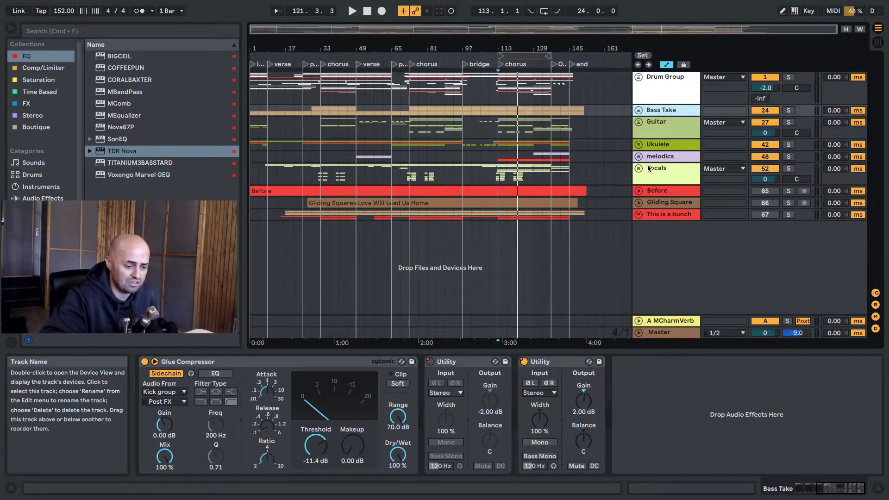
{"action": "left_click", "coordinate": [653, 205]}
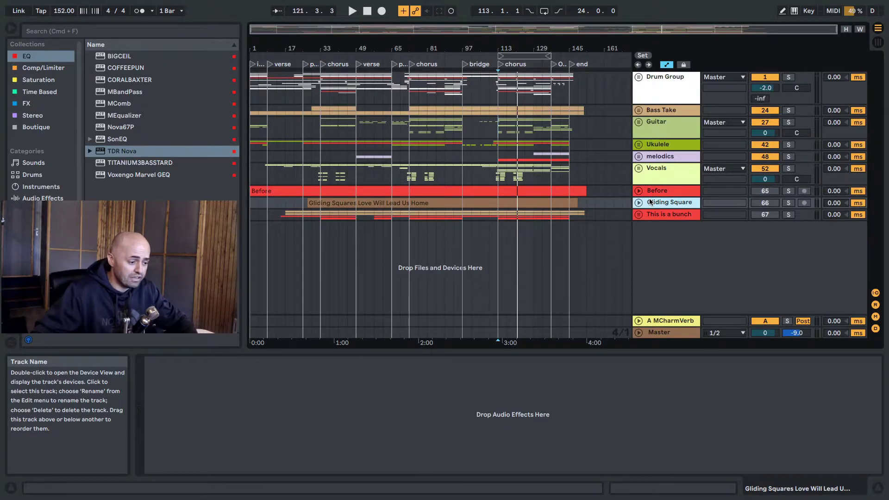
{"action": "left_click", "coordinate": [638, 190]}
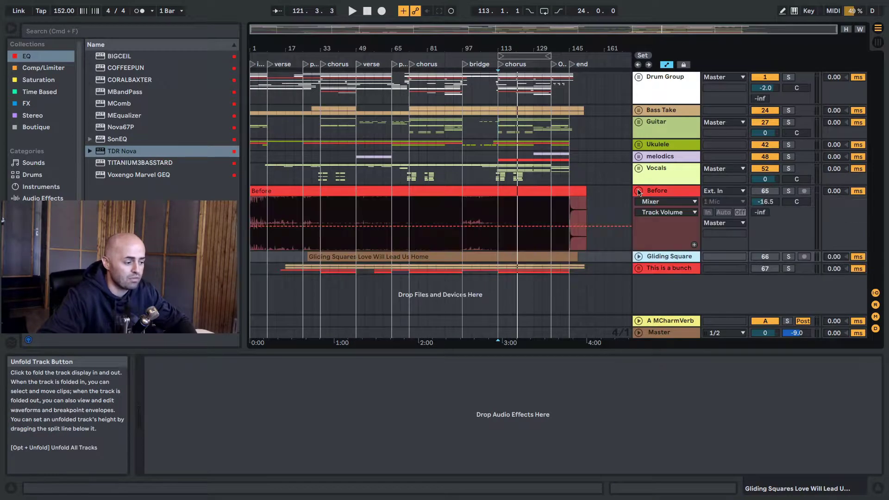
{"action": "left_click", "coordinate": [656, 189]}
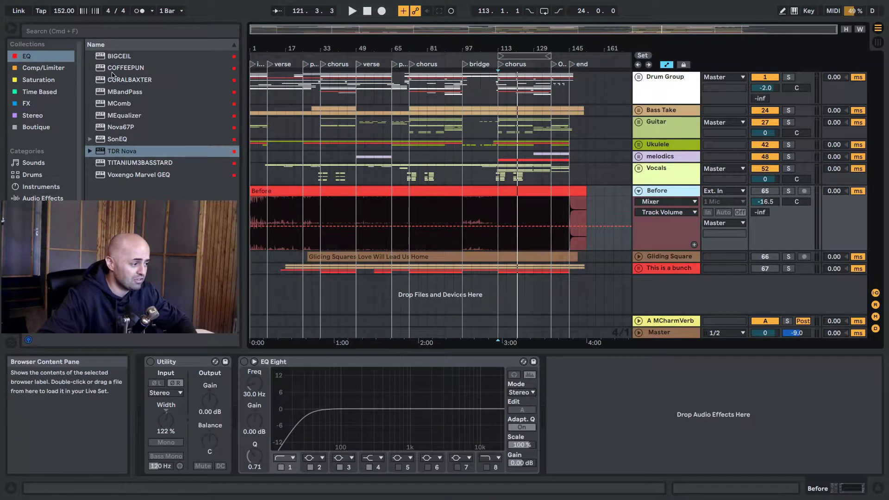
Search the browser for youlean, add Youlean Loudness Meter 2 to the end of the Before track's devices, and position its window aside.
{"action": "left_click", "coordinate": [110, 31]}
{"action": "type", "text": "youlean"}
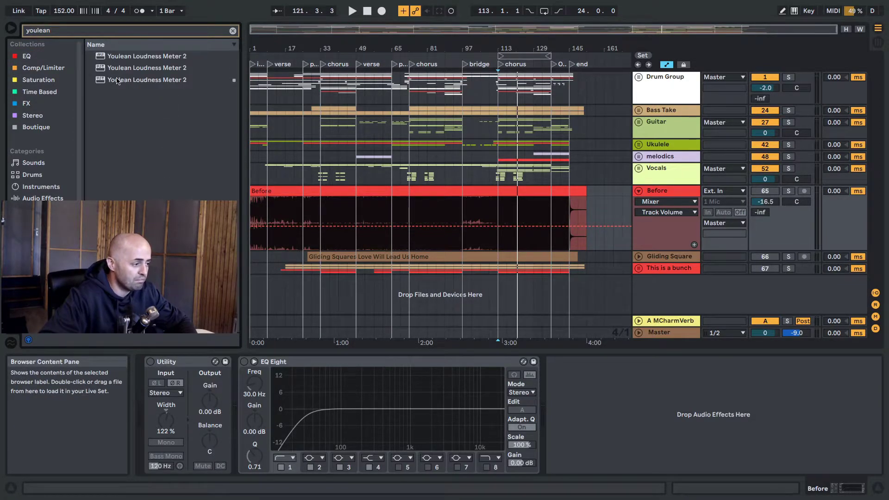
{"action": "left_click_drag", "start_coordinate": [119, 80], "coordinate": [595, 165]}
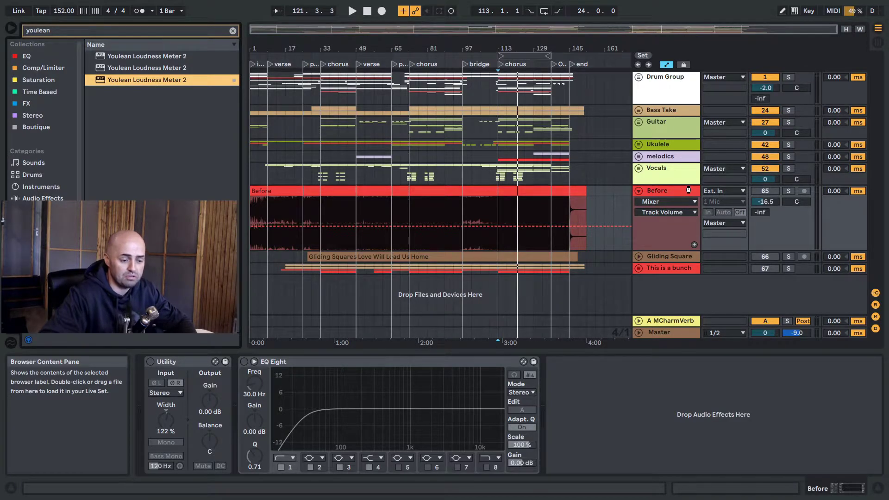
{"action": "left_click_drag", "start_coordinate": [689, 190], "coordinate": [688, 190]}
{"action": "left_click_drag", "start_coordinate": [620, 105], "coordinate": [878, 218]}
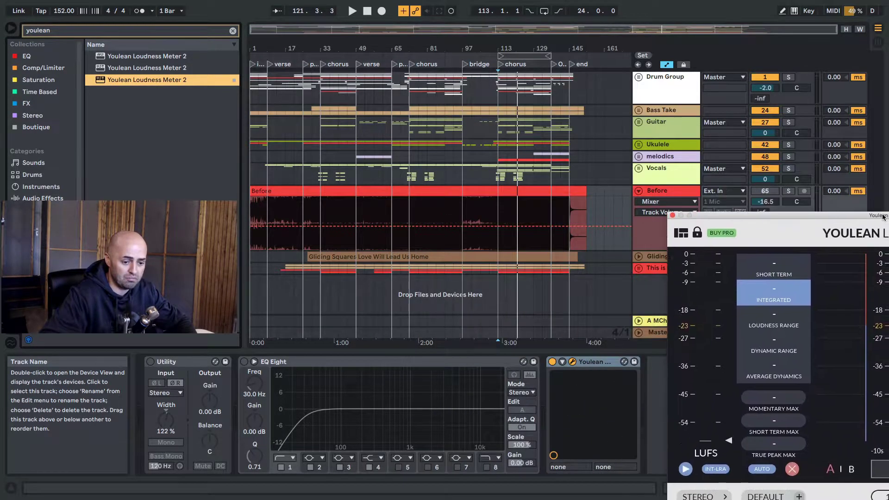
Play the final chorus from bar 113 with the Before track soloed and measure its loudness.
{"action": "left_click", "coordinate": [499, 213]}
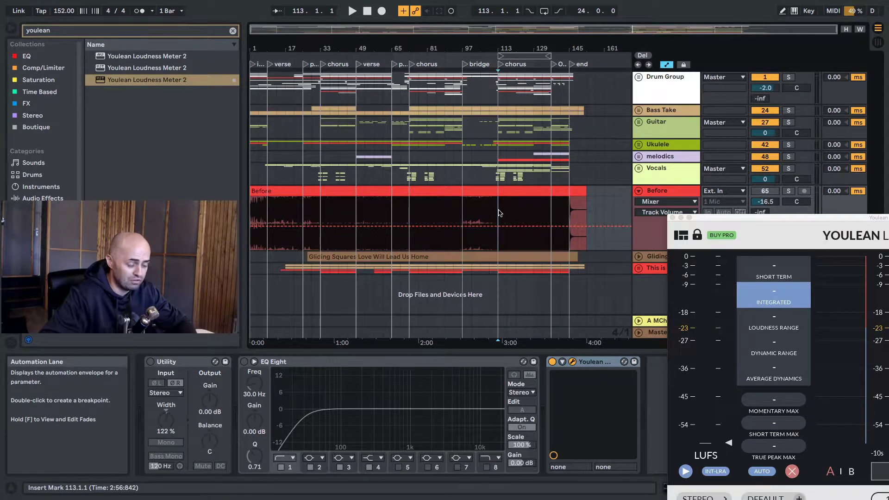
{"action": "key", "text": "space"}
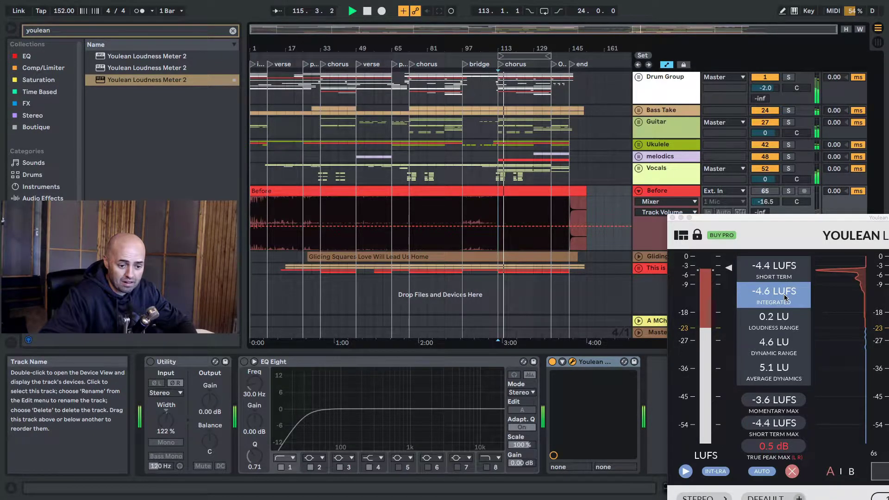
{"action": "left_click", "coordinate": [790, 191]}
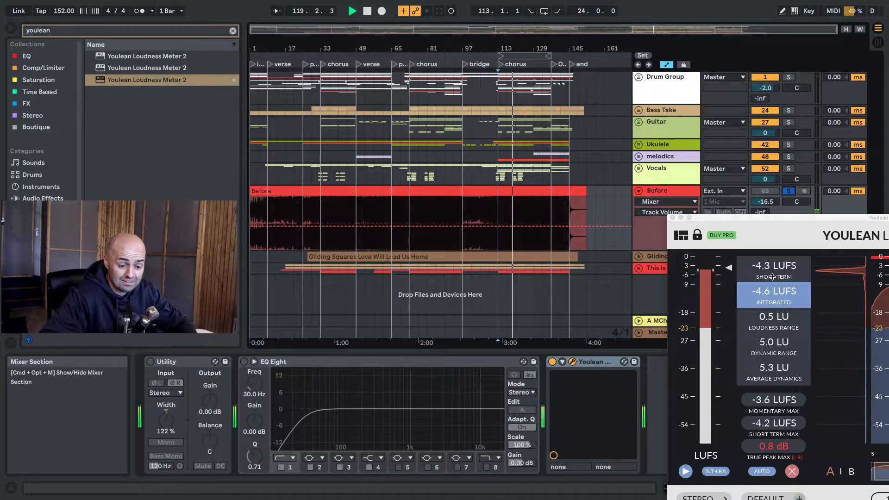
{"action": "key", "text": "space"}
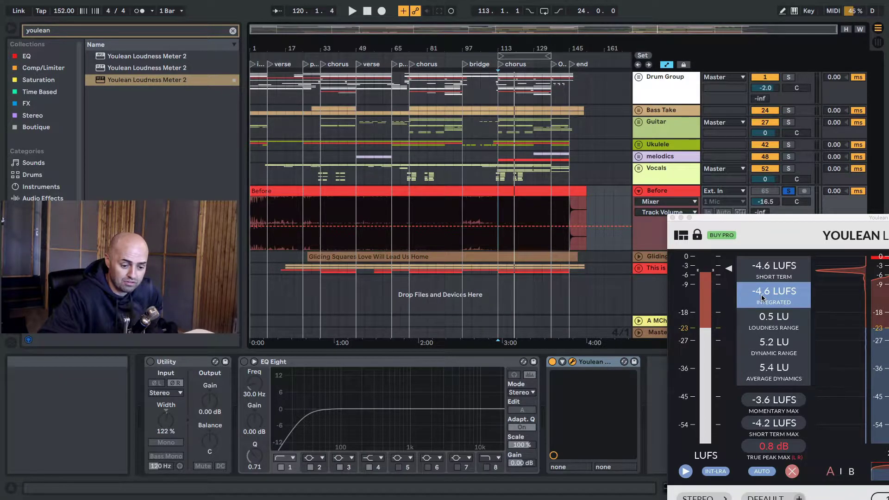
Move the Youlean meter from the Before track to the Gliding Squares track, then expand and solo that track.
{"action": "left_click", "coordinate": [673, 218]}
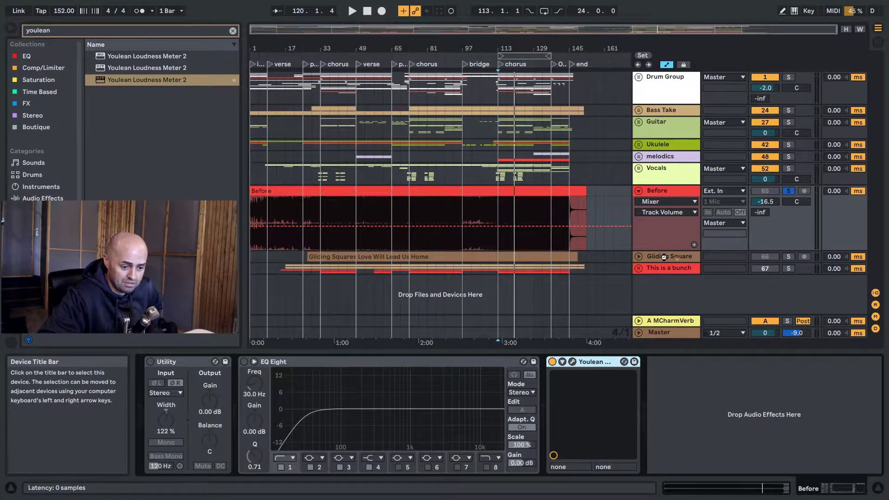
{"action": "left_click", "coordinate": [648, 257]}
{"action": "left_click", "coordinate": [638, 257]}
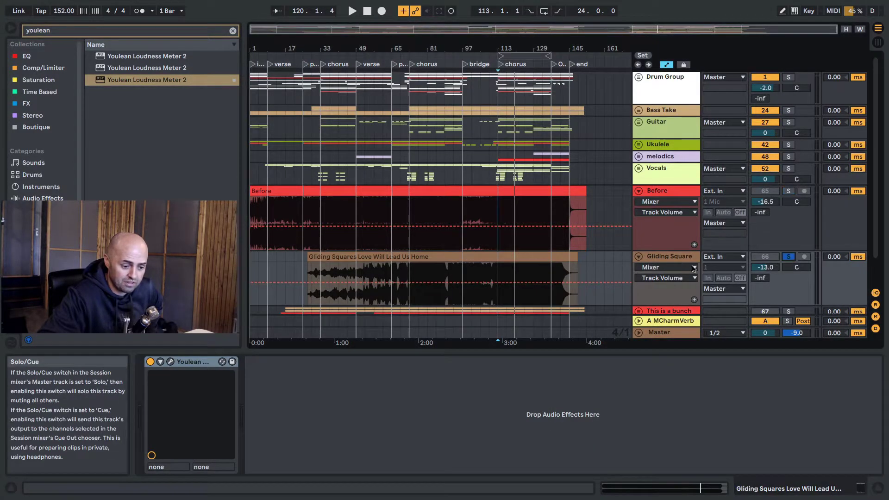
Play the soloed Gliding Squares track from bar 113 and measure its loudness in the Youlean meter.
{"action": "left_click", "coordinate": [500, 271]}
{"action": "left_click", "coordinate": [171, 362]}
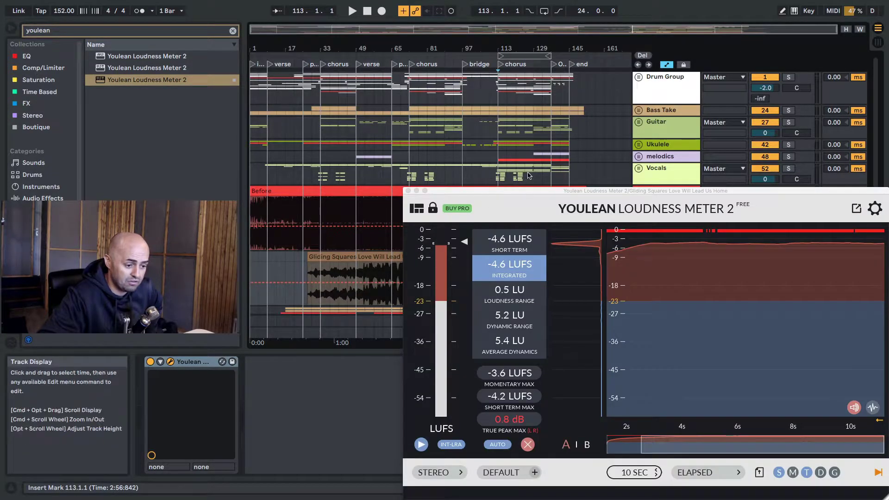
{"action": "left_click_drag", "start_coordinate": [576, 200], "coordinate": [833, 193]}
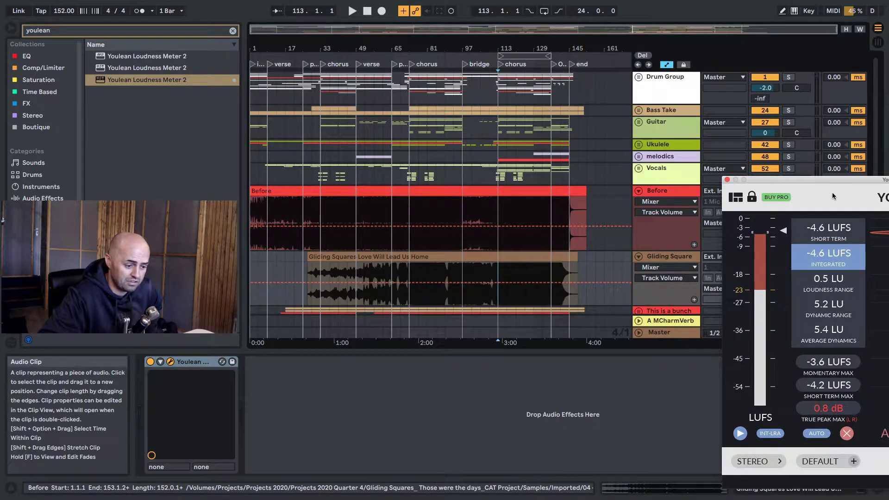
{"action": "key", "text": "space"}
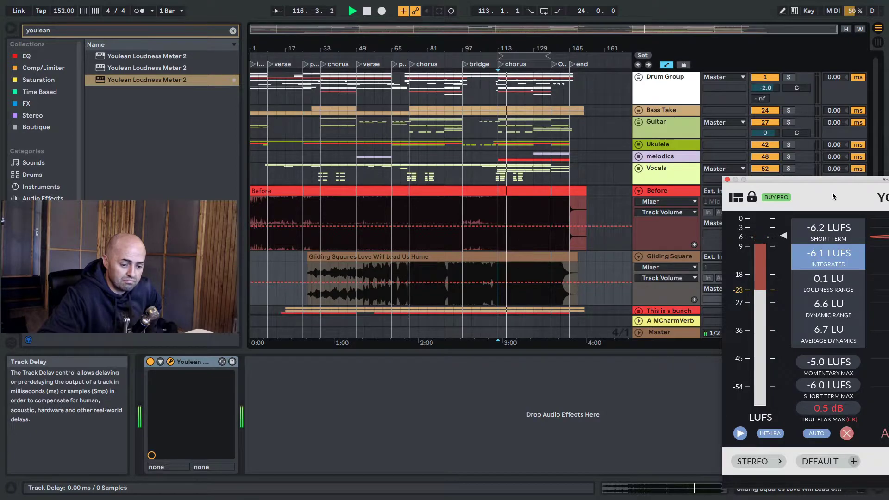
{"action": "key", "text": "space"}
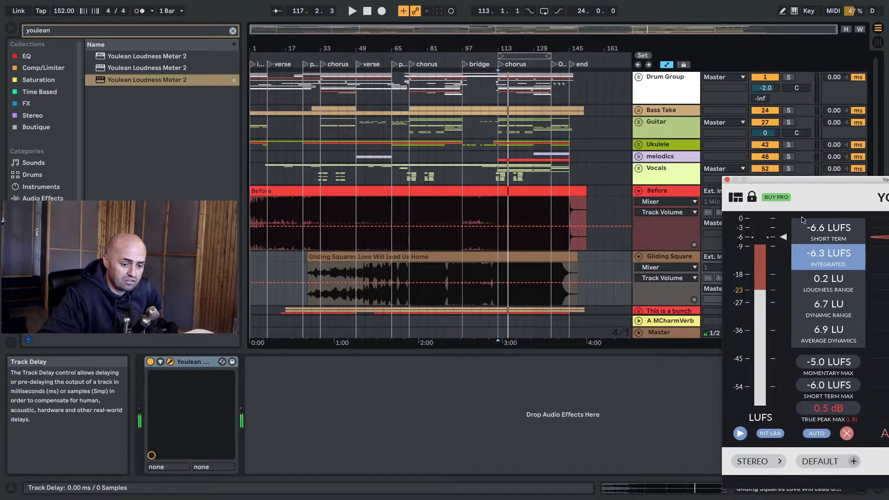
{"action": "left_click", "coordinate": [727, 180]}
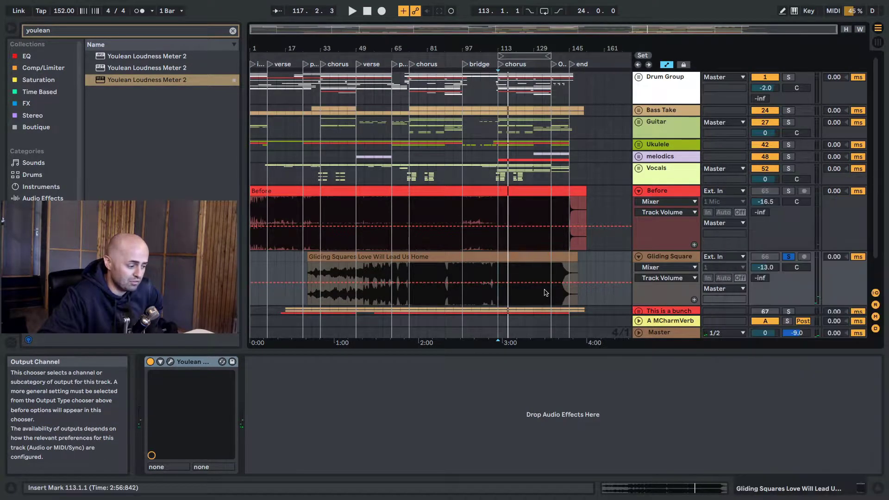
Remove the Youlean meter from the Gliding Squares track and turn off the track's solo.
{"action": "left_click", "coordinate": [198, 364]}
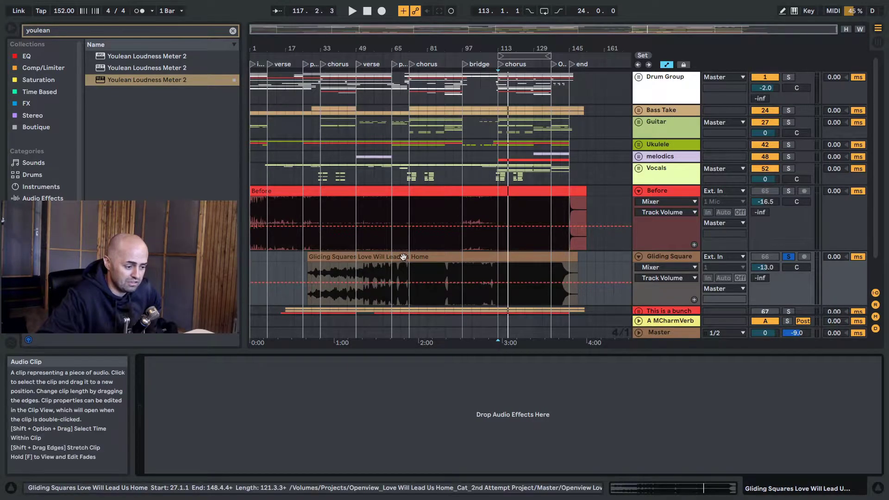
{"action": "left_click", "coordinate": [418, 258]}
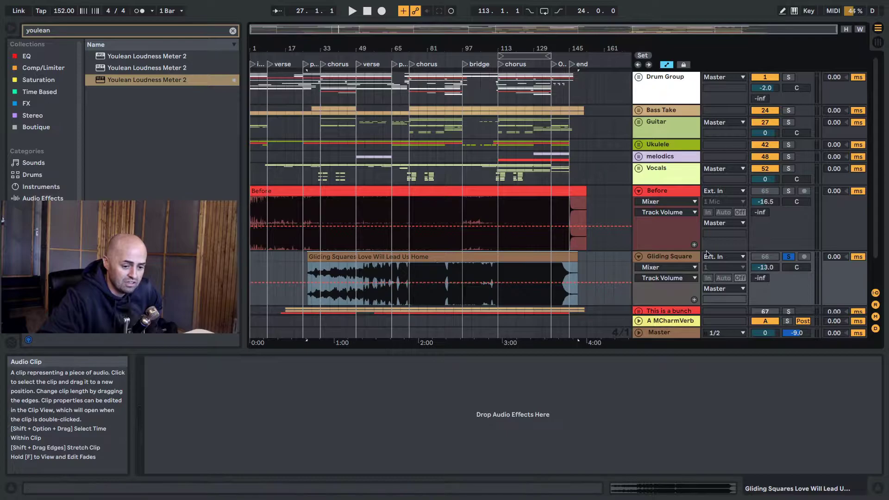
{"action": "left_click", "coordinate": [789, 257]}
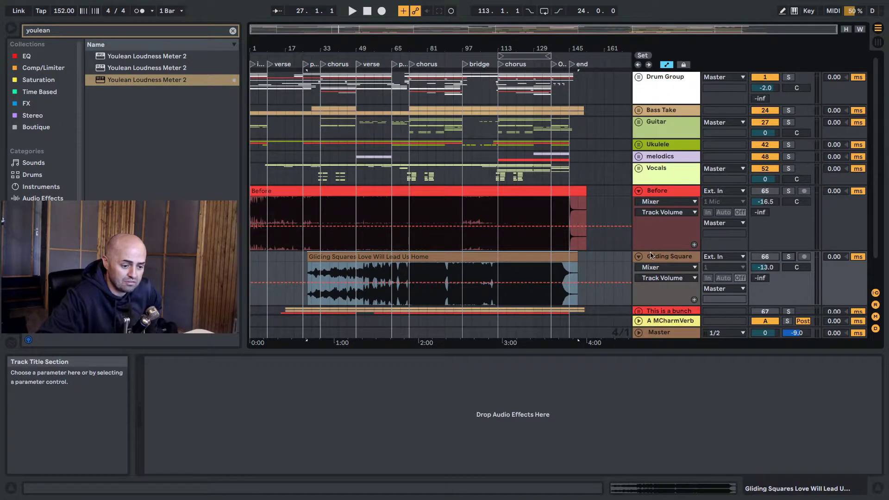
Collapse the Before and Gliding Squares tracks and delete the Youlean meter from the Master track.
{"action": "left_click", "coordinate": [638, 190]}
{"action": "left_click", "coordinate": [639, 203]}
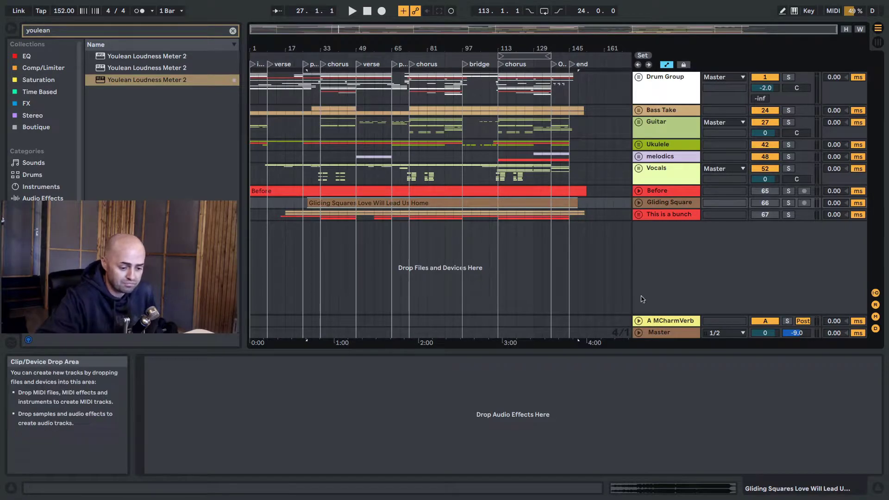
{"action": "left_click", "coordinate": [670, 334]}
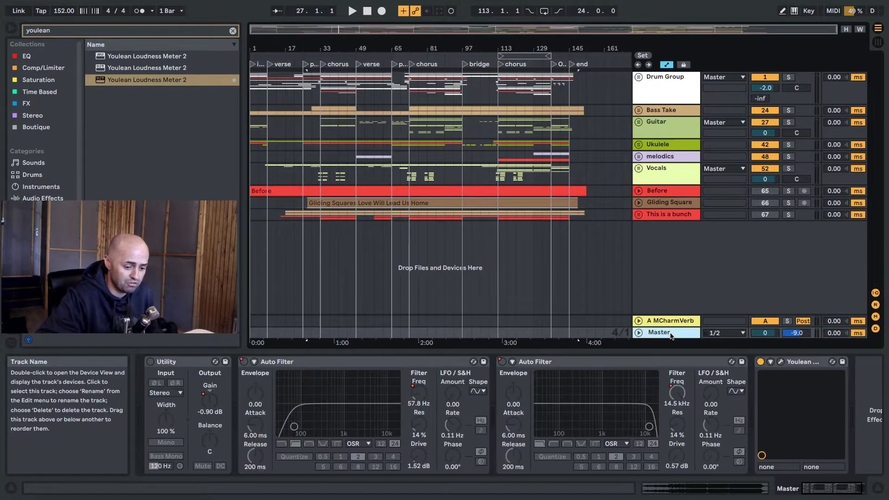
{"action": "left_click", "coordinate": [781, 362]}
{"action": "left_click", "coordinate": [408, 165]}
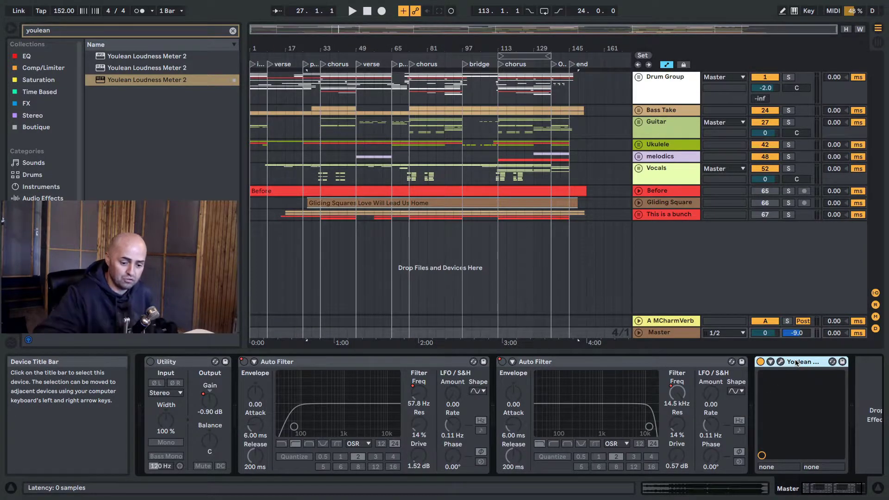
{"action": "key", "text": "Delete"}
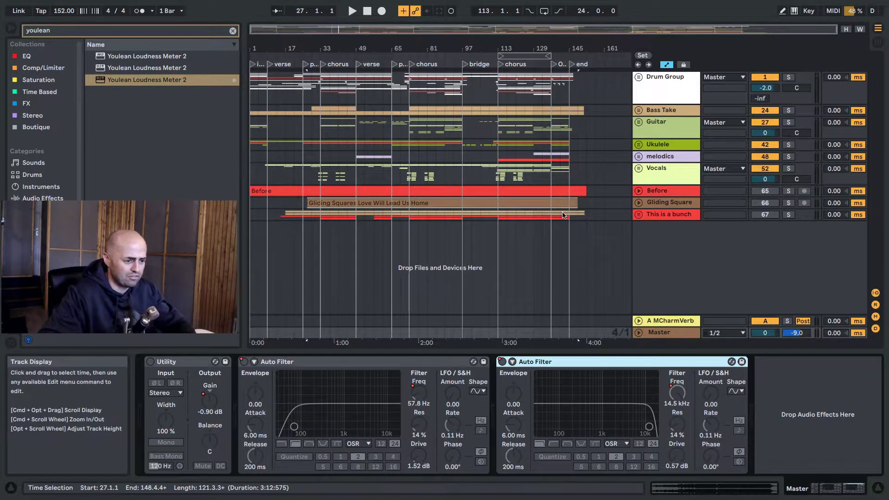
Add the Limited-Z_v2 limiter from the Comp/Limiter collection after the last Auto Filter on the Master track and move its window aside.
{"action": "left_click", "coordinate": [232, 30]}
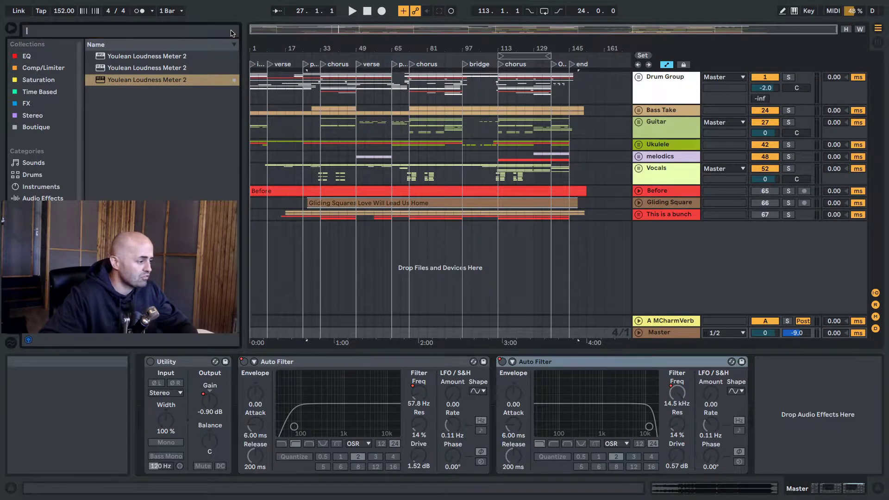
{"action": "left_click", "coordinate": [41, 69]}
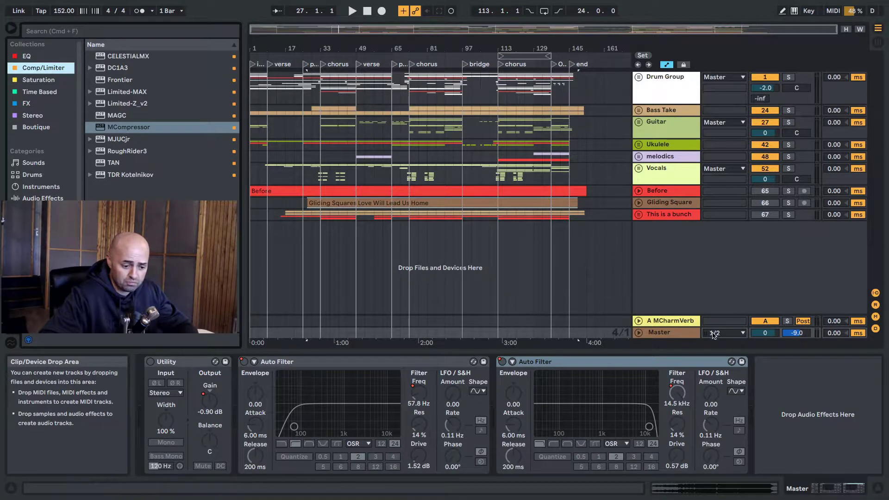
{"action": "left_click", "coordinate": [327, 263]}
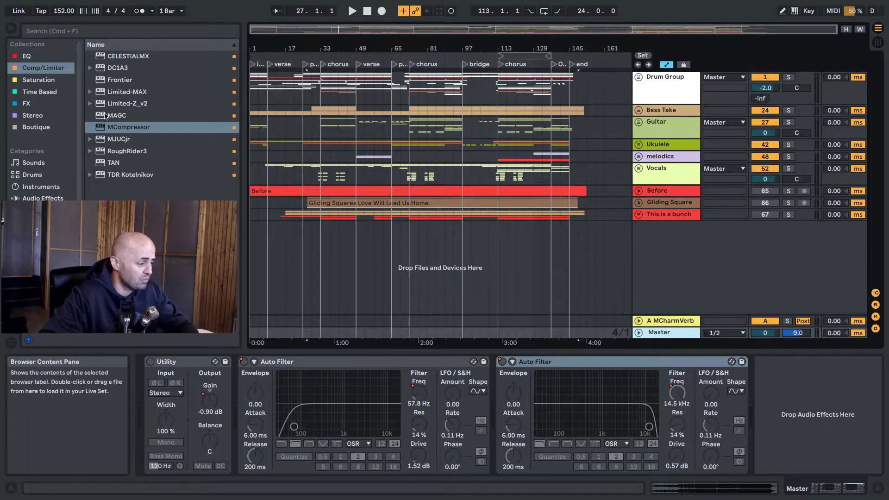
{"action": "left_click_drag", "start_coordinate": [101, 106], "coordinate": [816, 431]}
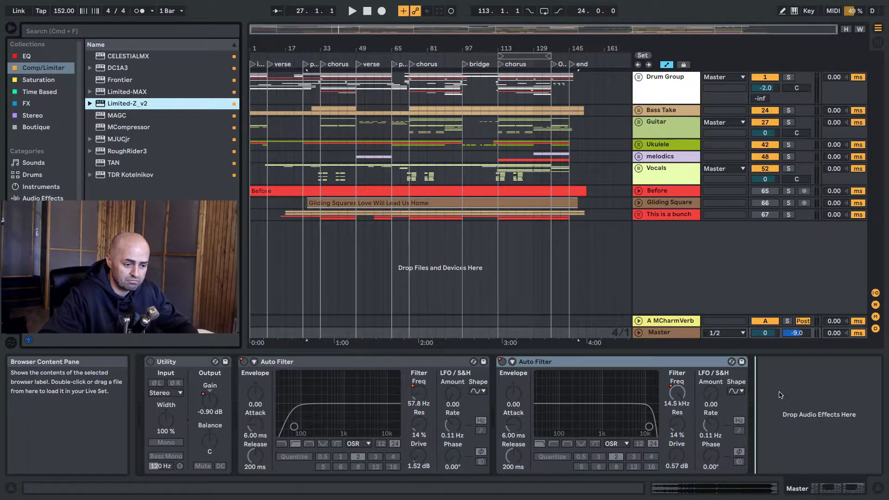
{"action": "left_click_drag", "start_coordinate": [782, 395], "coordinate": [781, 394]}
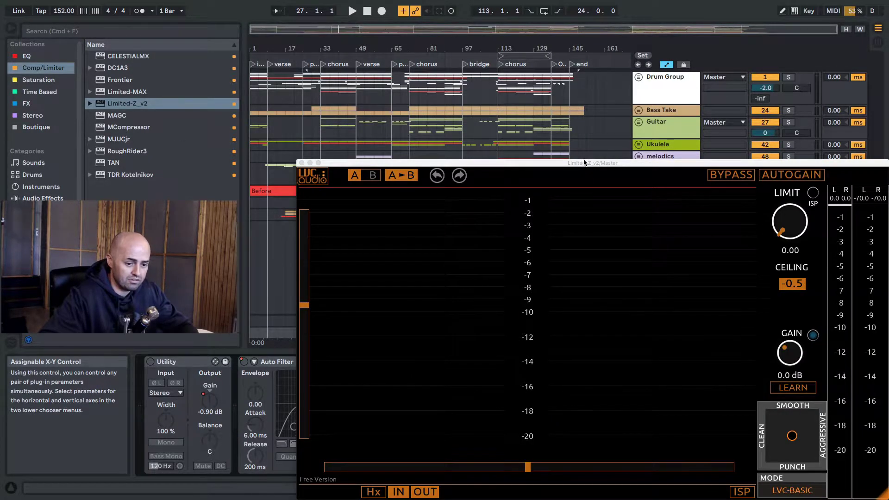
{"action": "left_click_drag", "start_coordinate": [578, 155], "coordinate": [364, 105]}
{"action": "left_click_drag", "start_coordinate": [490, 163], "coordinate": [321, 29]}
Search the browser for youlean and add Youlean Loudness Meter 2 after Voxengo Marvel GEQ on the Drum Group.
{"action": "left_click_drag", "start_coordinate": [719, 364], "coordinate": [595, 356]}
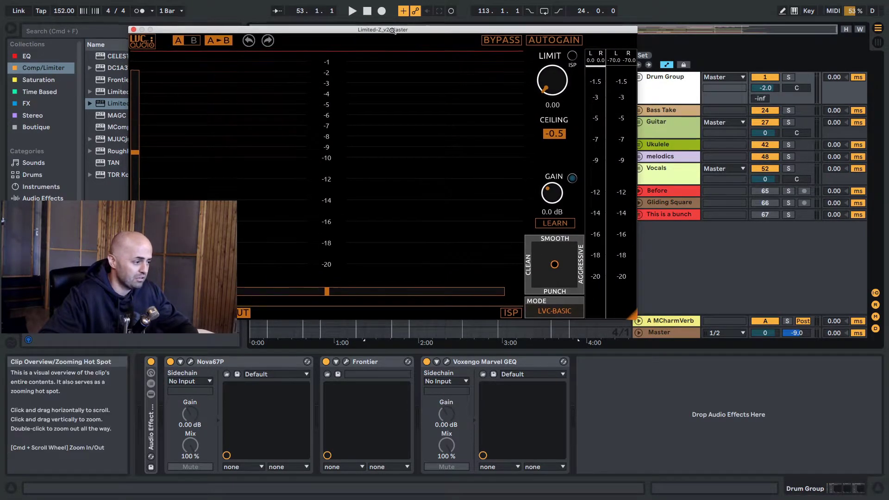
{"action": "left_click_drag", "start_coordinate": [392, 30], "coordinate": [496, 45]}
{"action": "left_click", "coordinate": [110, 30]}
{"action": "type", "text": "youi"}
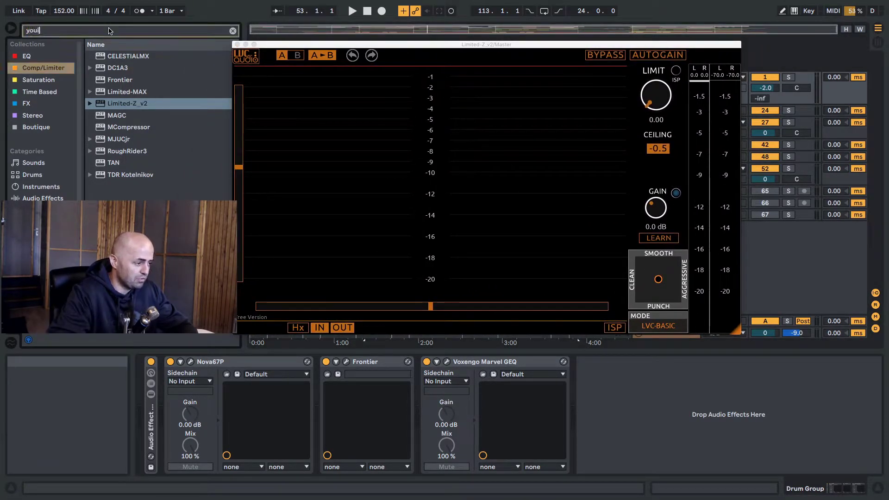
{"action": "type", "text": "eal"}
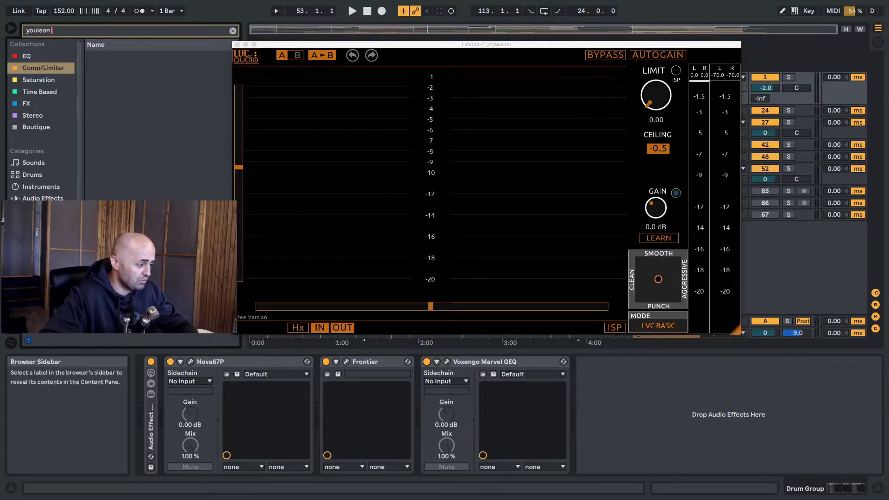
{"action": "left_click", "coordinate": [103, 82]}
{"action": "left_click_drag", "start_coordinate": [102, 82], "coordinate": [701, 404]}
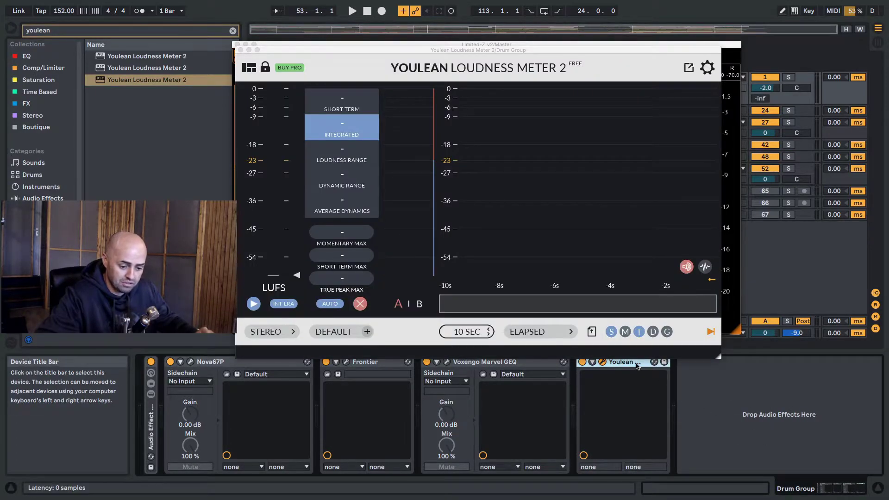
Move the Youlean meter from the Drum Group to the Master track after Limited-Z_v2, and arrange both plug-in windows apart.
{"action": "left_click", "coordinate": [749, 333]}
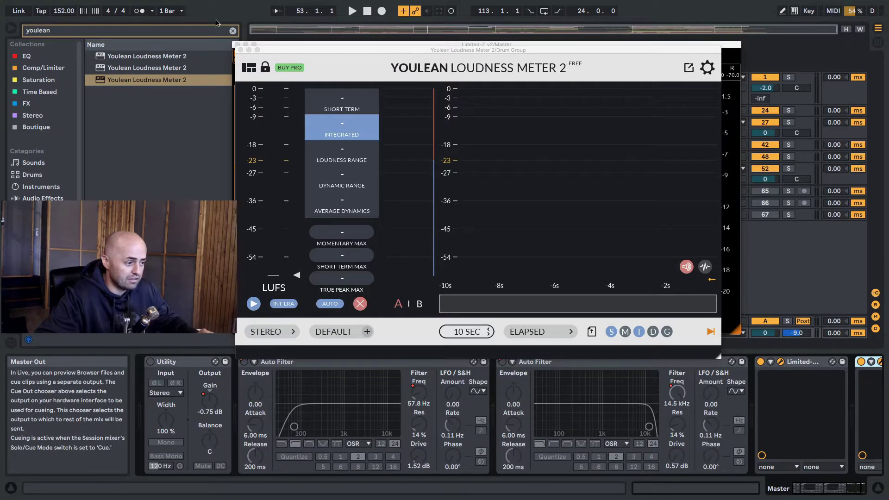
{"action": "left_click_drag", "start_coordinate": [277, 49], "coordinate": [793, 63]}
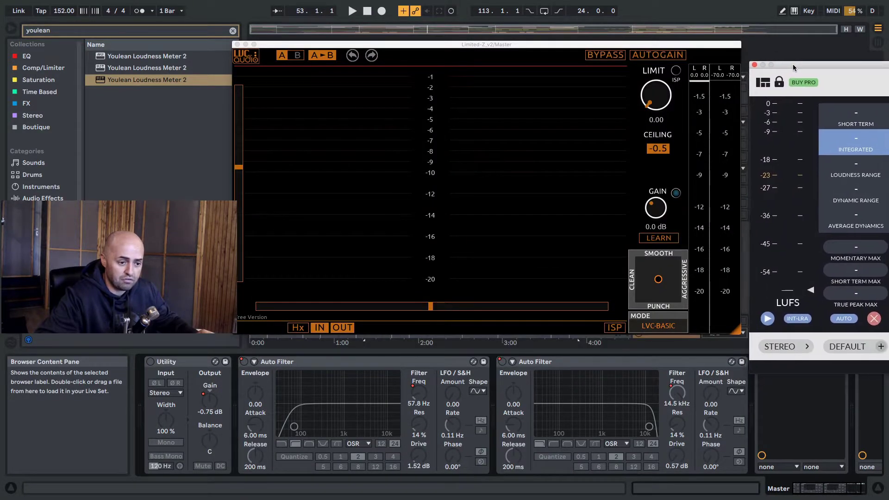
{"action": "left_click_drag", "start_coordinate": [618, 48], "coordinate": [562, 158]}
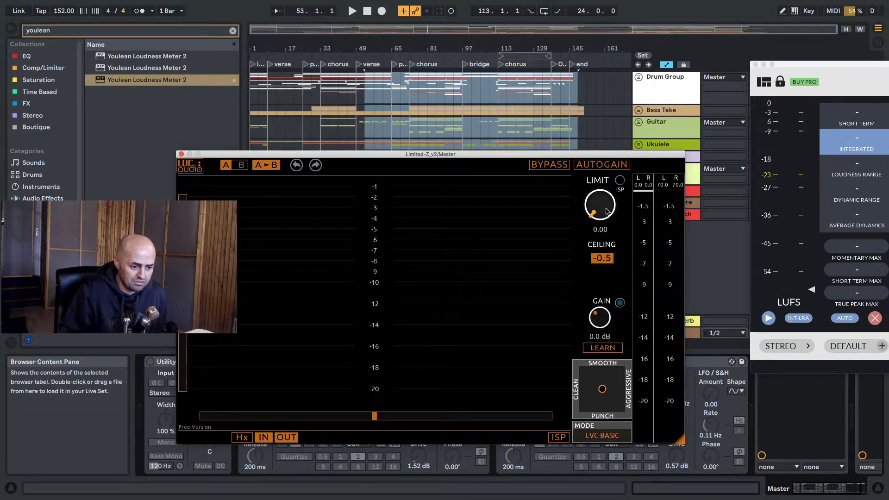
Raise the Limited-Z_v2 gain to 10.0 dB while playing the chorus from bar 113 against the loudness meter.
{"action": "scroll", "coordinate": [600, 317], "scroll_direction": "up", "scroll_amount": 3}
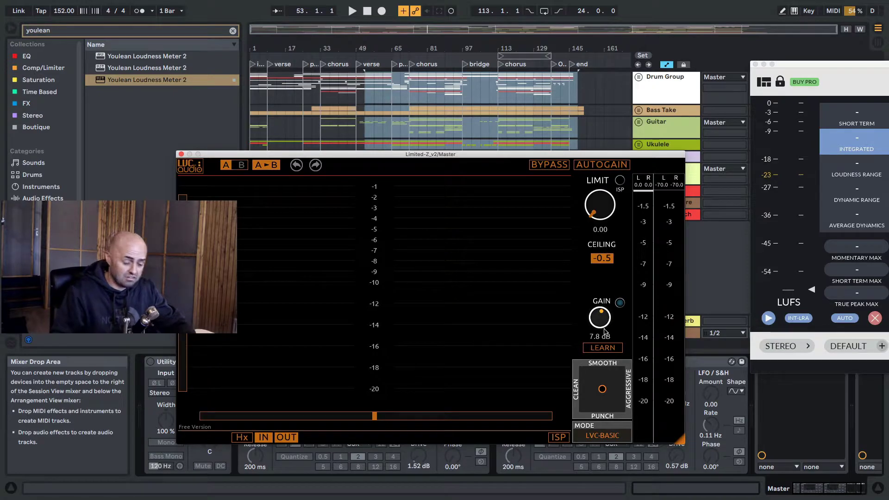
{"action": "key", "text": "space"}
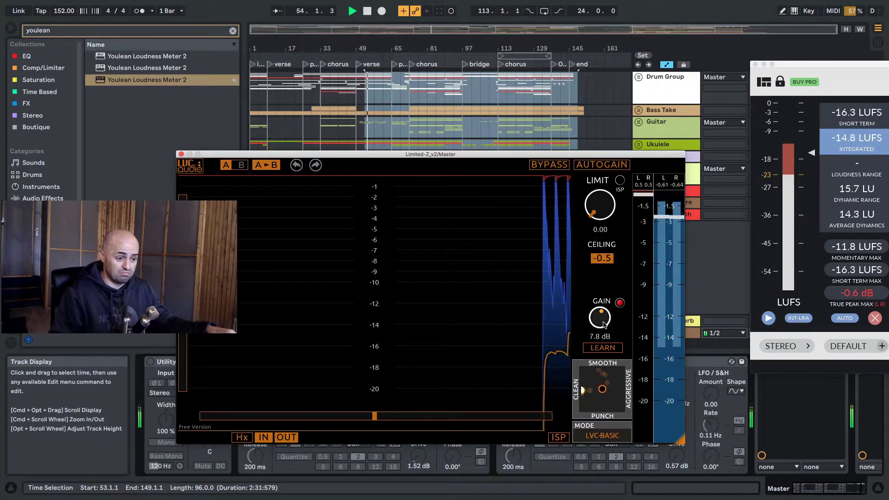
{"action": "left_click", "coordinate": [498, 94]}
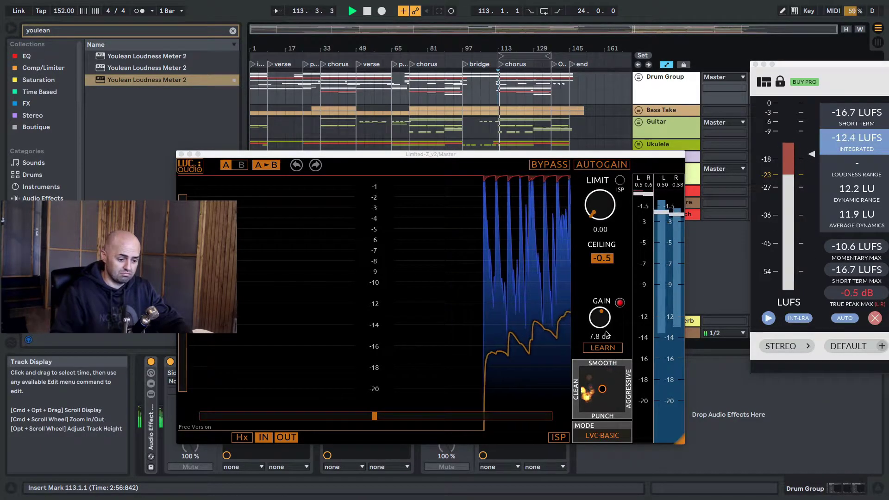
{"action": "left_click_drag", "start_coordinate": [606, 336], "coordinate": [604, 305]}
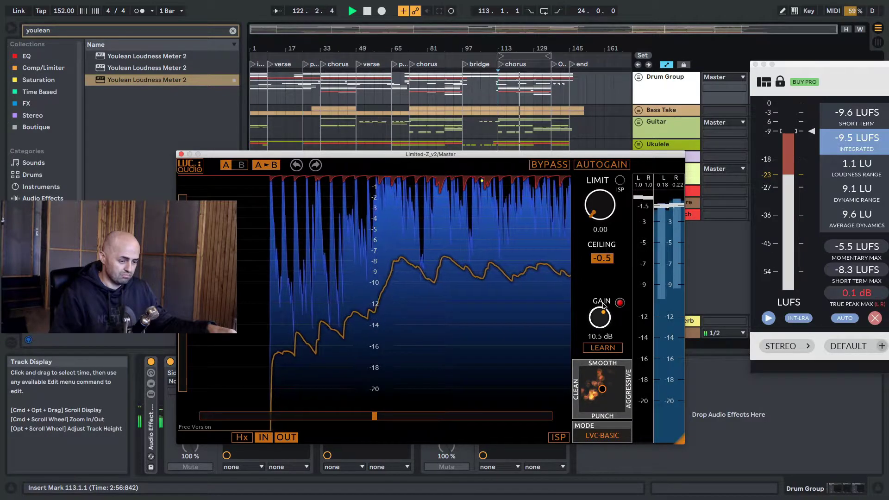
{"action": "left_click_drag", "start_coordinate": [604, 305], "coordinate": [604, 308]}
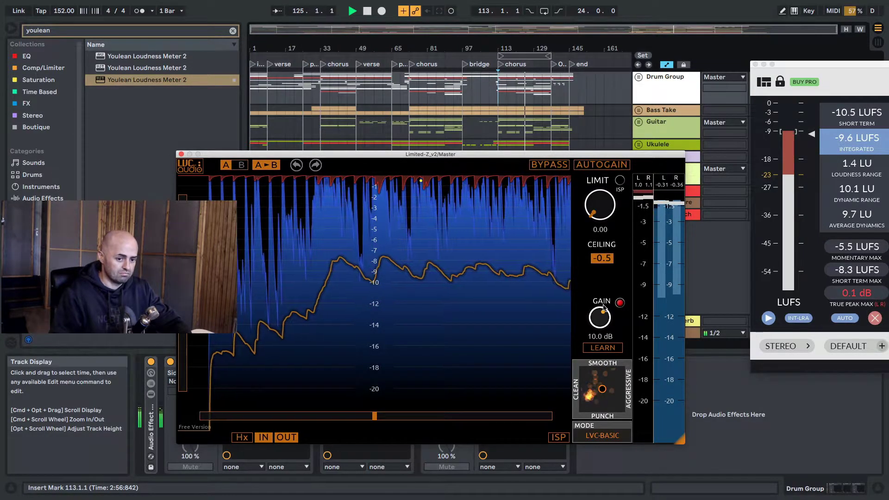
{"action": "key", "text": "space"}
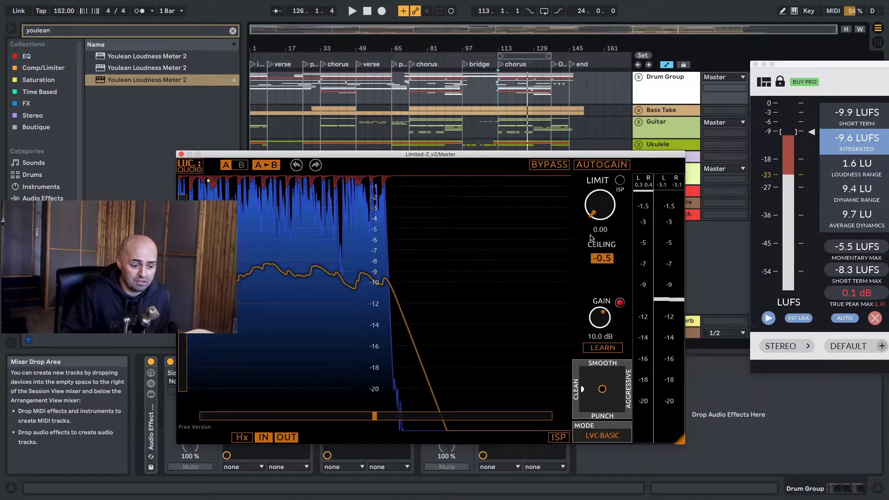
Try the limiter's ceiling at -1 and at -0.1 while playing back the chorus.
{"action": "left_click", "coordinate": [604, 260]}
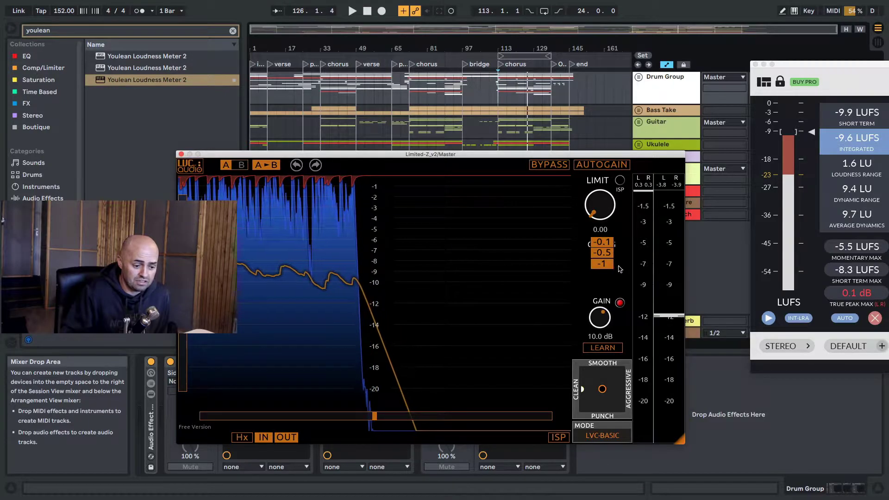
{"action": "left_click", "coordinate": [604, 264]}
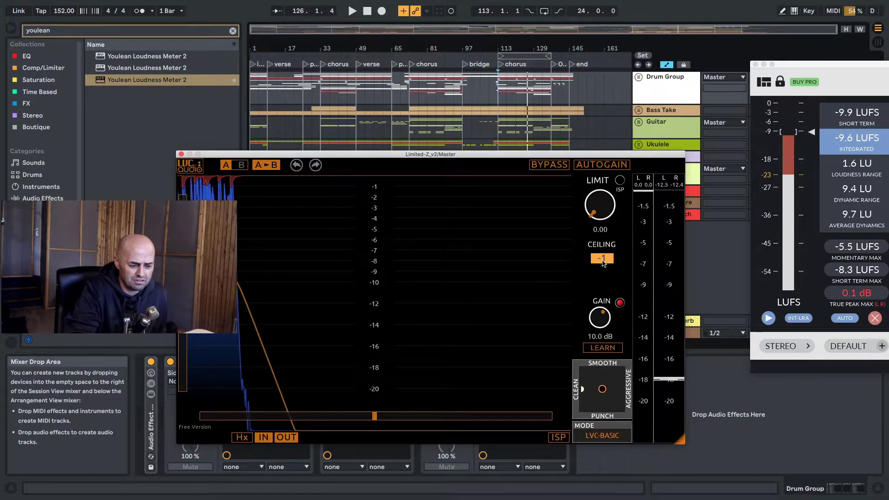
{"action": "key", "text": "space"}
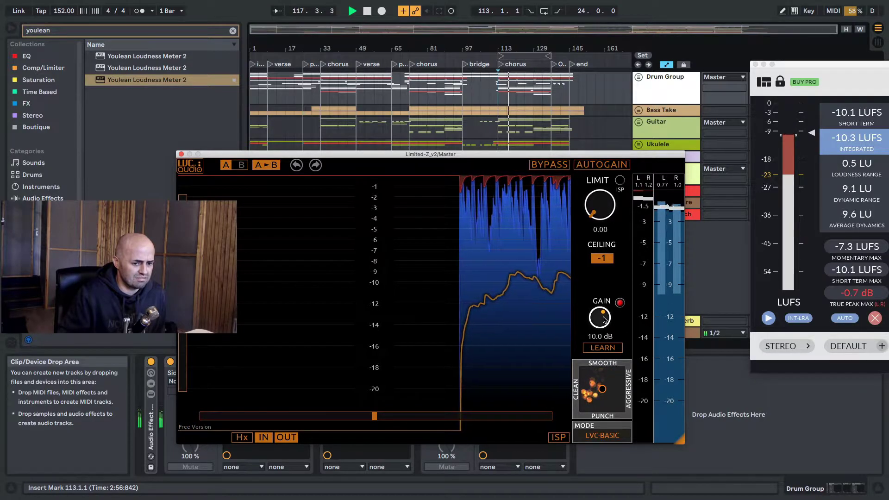
{"action": "left_click", "coordinate": [604, 261]}
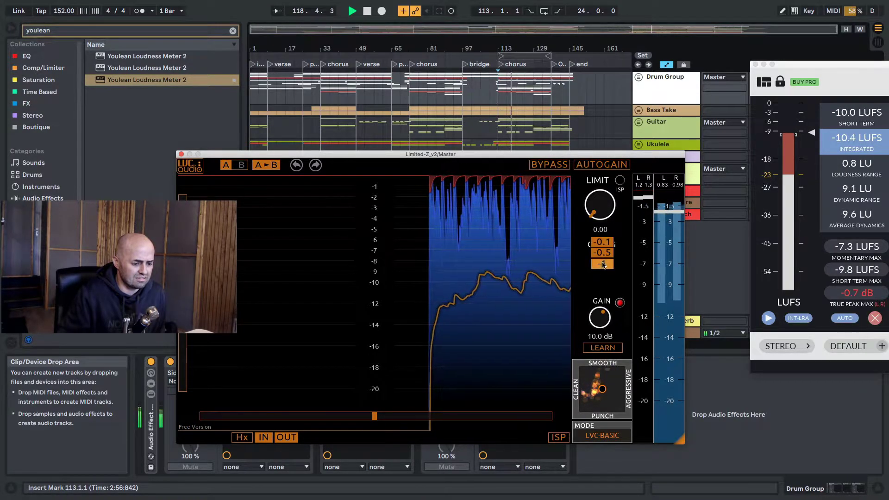
{"action": "left_click", "coordinate": [606, 250]}
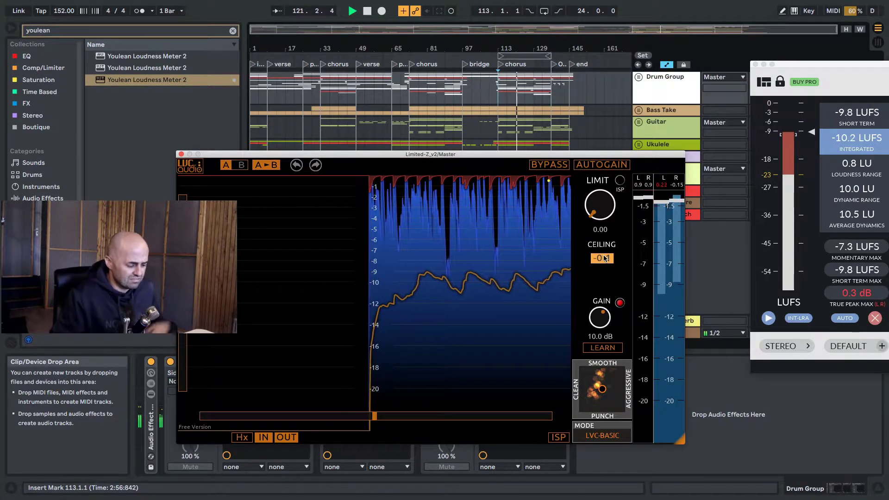
{"action": "key", "text": "space"}
Close the limiter window, add Youlean Loudness Meter 2 to the Gliding Squares track, and play the chorus to measure its true peak.
{"action": "left_click", "coordinate": [181, 154]}
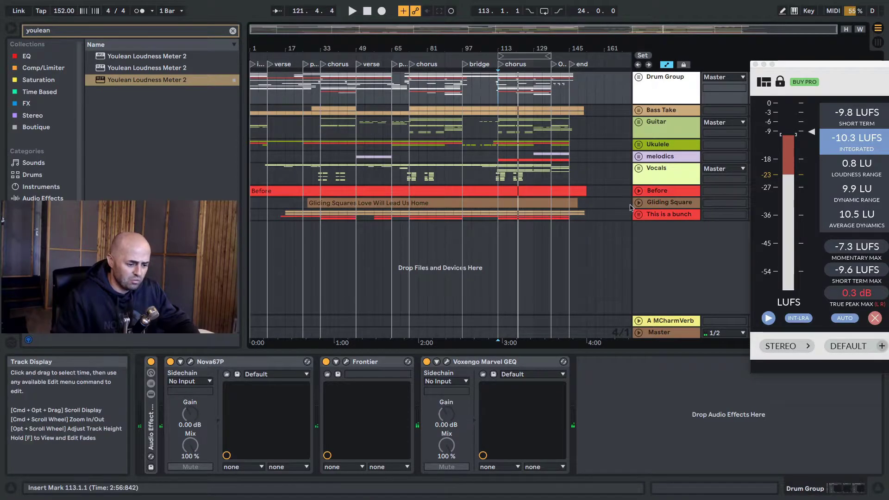
{"action": "left_click", "coordinate": [667, 204]}
{"action": "left_click_drag", "start_coordinate": [147, 79], "coordinate": [587, 194]}
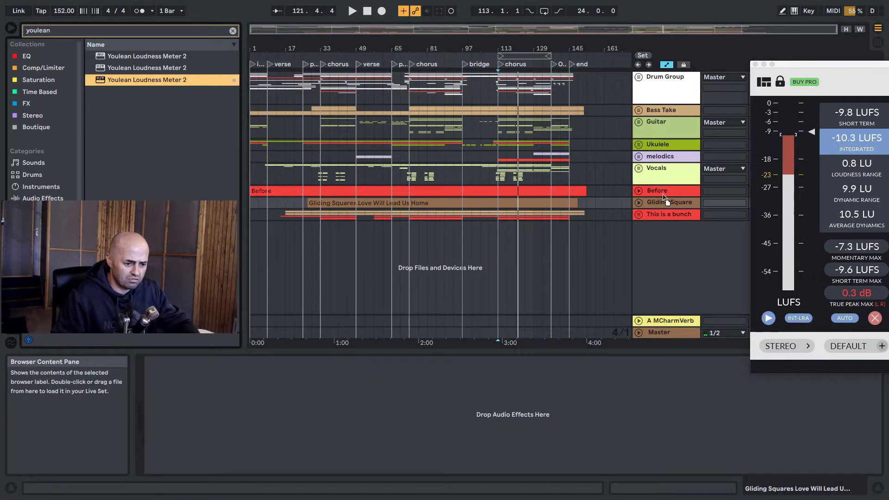
{"action": "left_click_drag", "start_coordinate": [580, 322], "coordinate": [440, 374]}
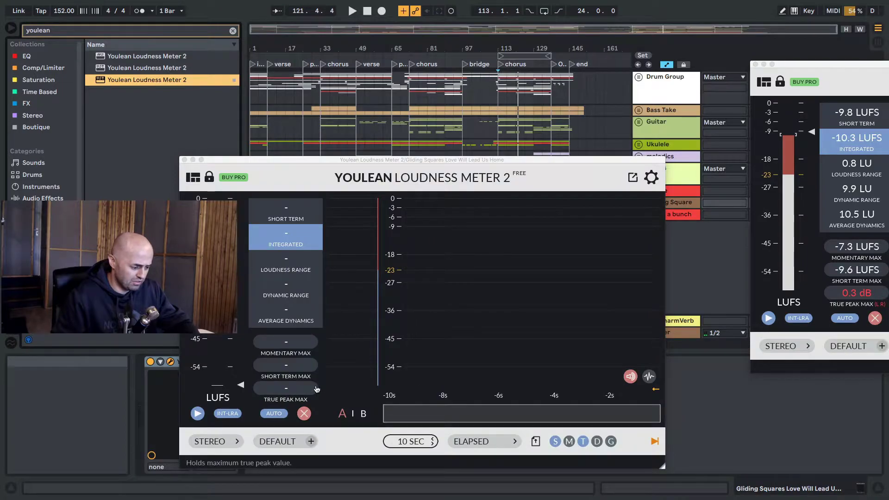
{"action": "key", "text": "space"}
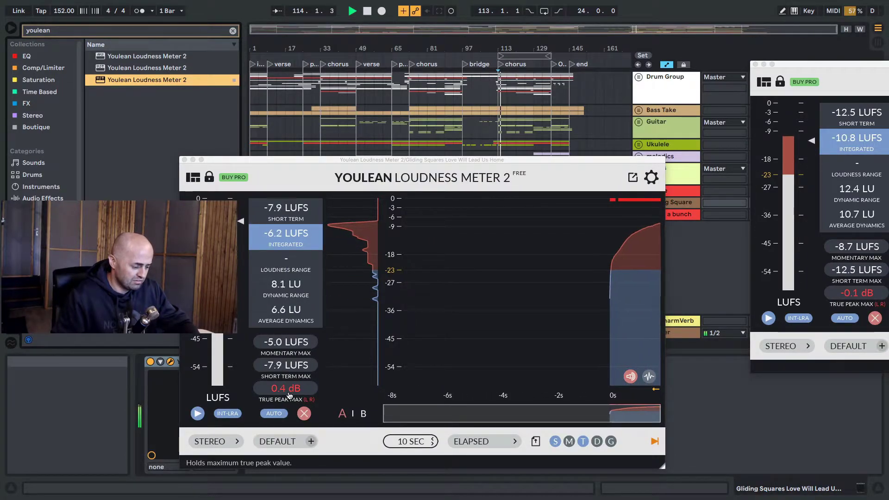
{"action": "key", "text": "space"}
{"action": "left_click", "coordinate": [185, 159]}
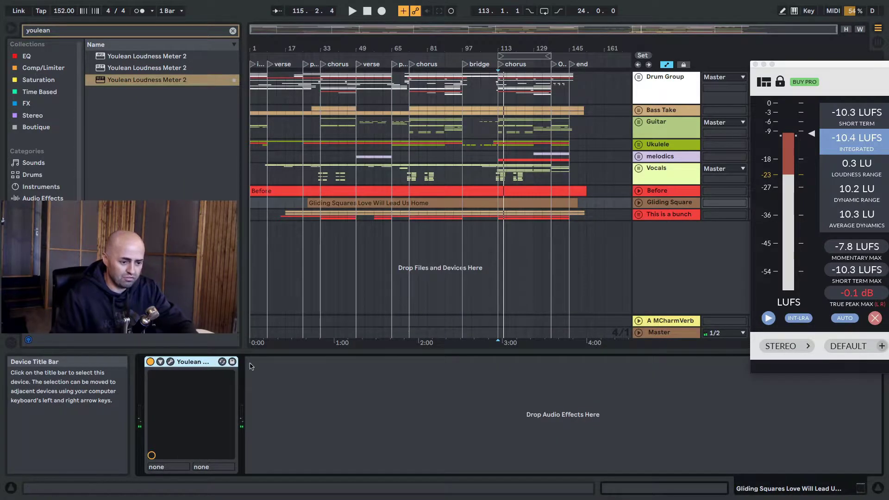
Reopen Limited-Z_v2 on the Master track, set its ceiling to -0.5, and play the chorus briefly to check it.
{"action": "left_click", "coordinate": [663, 335]}
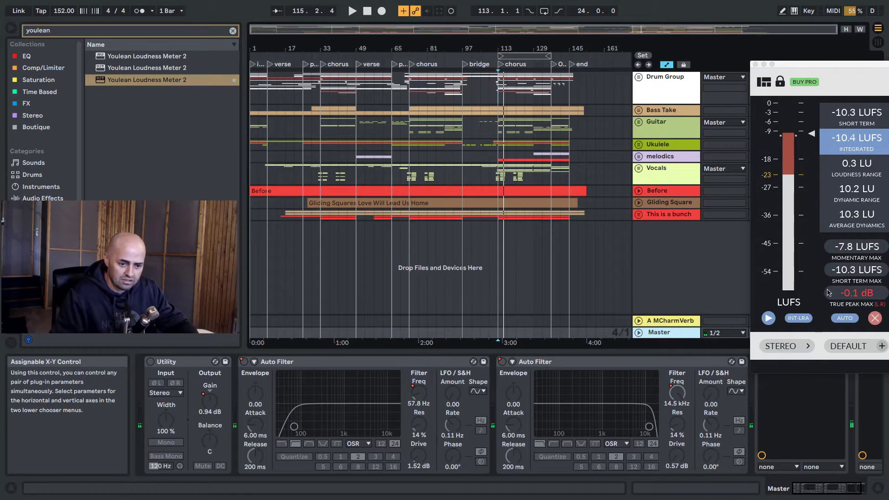
{"action": "left_click_drag", "start_coordinate": [834, 62], "coordinate": [888, 34]}
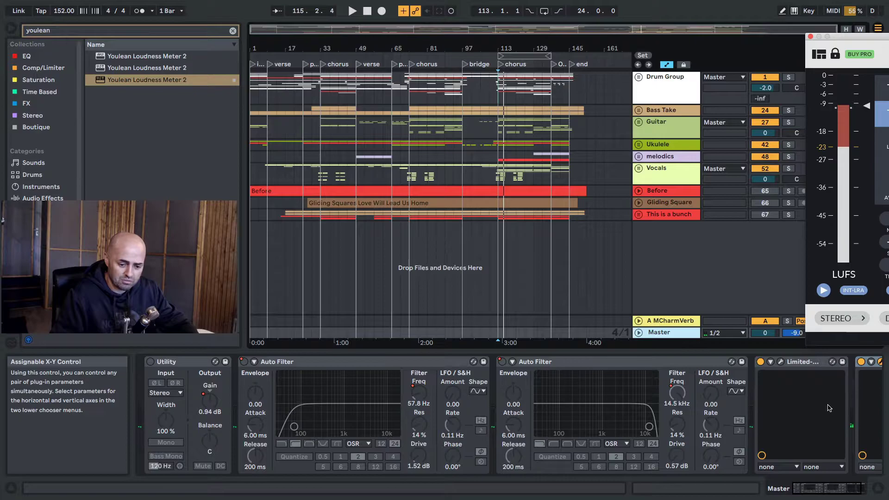
{"action": "left_click", "coordinate": [780, 363]}
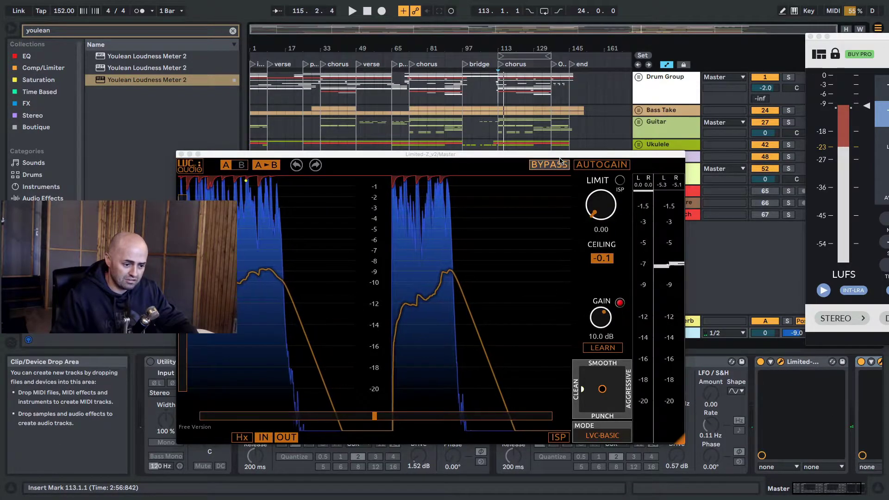
{"action": "left_click_drag", "start_coordinate": [597, 154], "coordinate": [581, 133]}
{"action": "left_click_drag", "start_coordinate": [590, 239], "coordinate": [591, 247]}
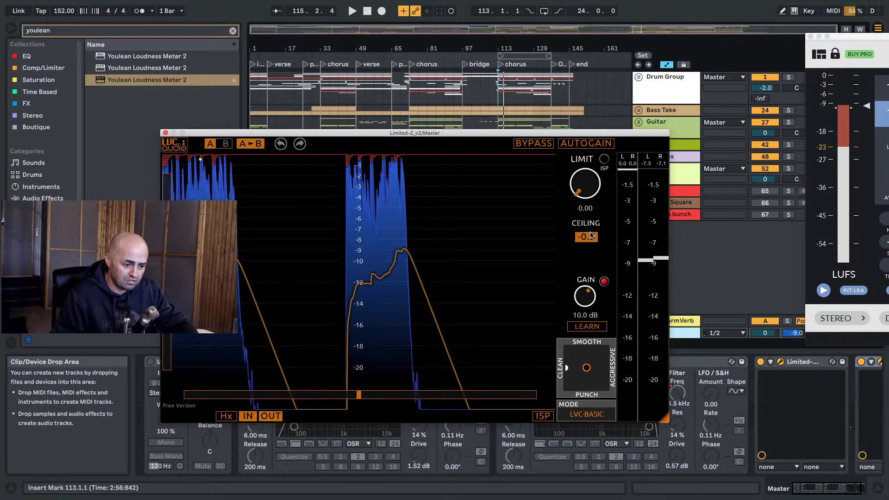
{"action": "left_click_drag", "start_coordinate": [556, 134], "coordinate": [582, 131]}
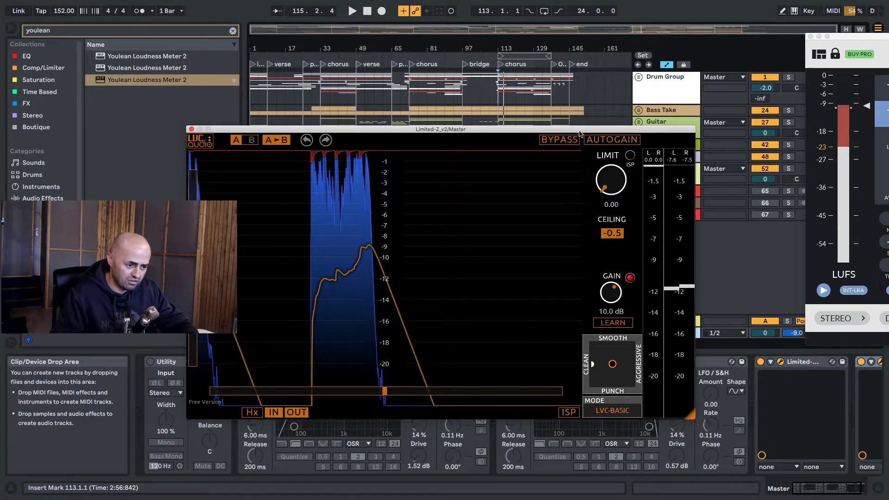
{"action": "key", "text": "space"}
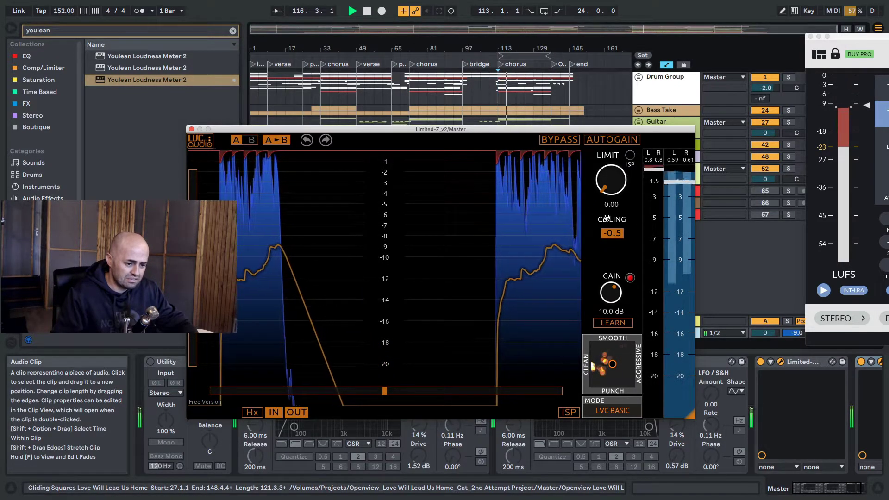
{"action": "key", "text": "space"}
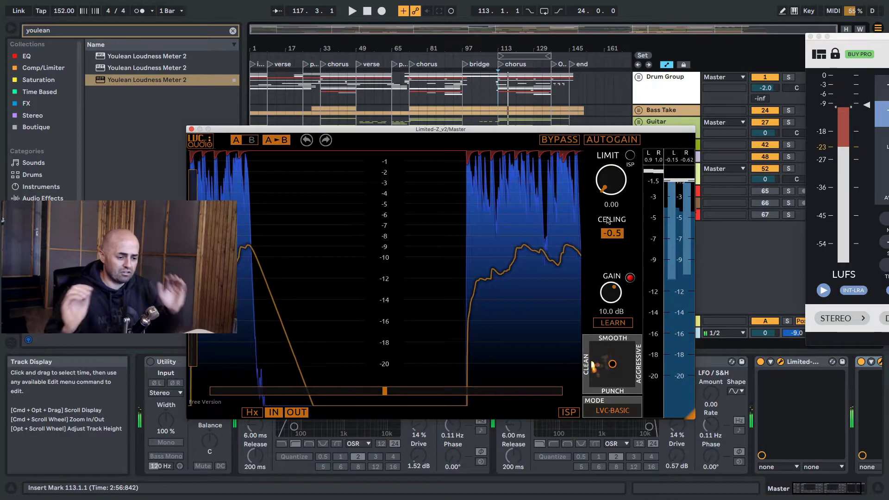
Arrange the loudness meter and limiter windows side by side and look through the limiter's available modes.
{"action": "left_click_drag", "start_coordinate": [854, 38], "coordinate": [765, 104]}
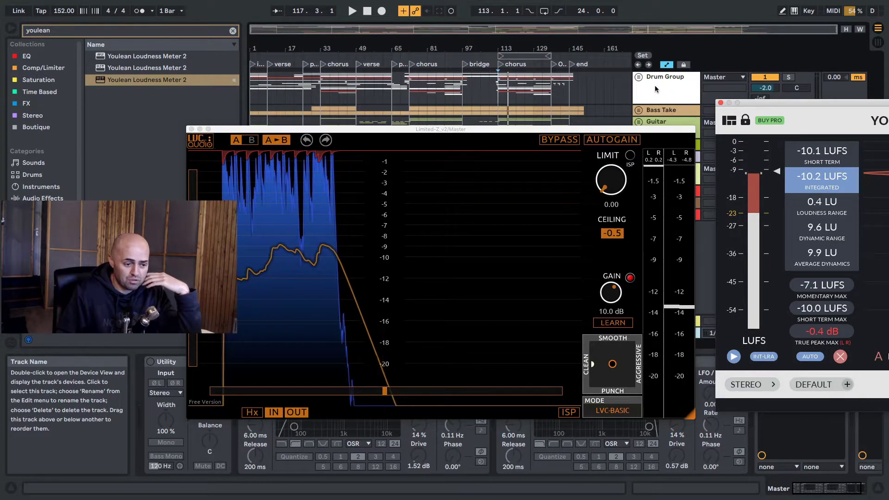
{"action": "mouse_move", "coordinate": [598, 134]}
{"action": "left_mouse_down"}
{"action": "mouse_move", "coordinate": [589, 247]}
{"action": "mouse_move", "coordinate": [604, 127]}
{"action": "left_mouse_up"}
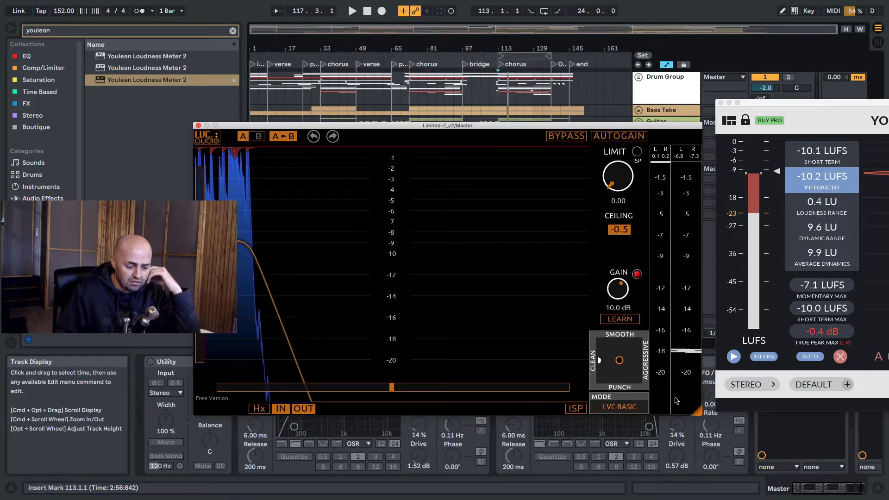
{"action": "left_click", "coordinate": [624, 408]}
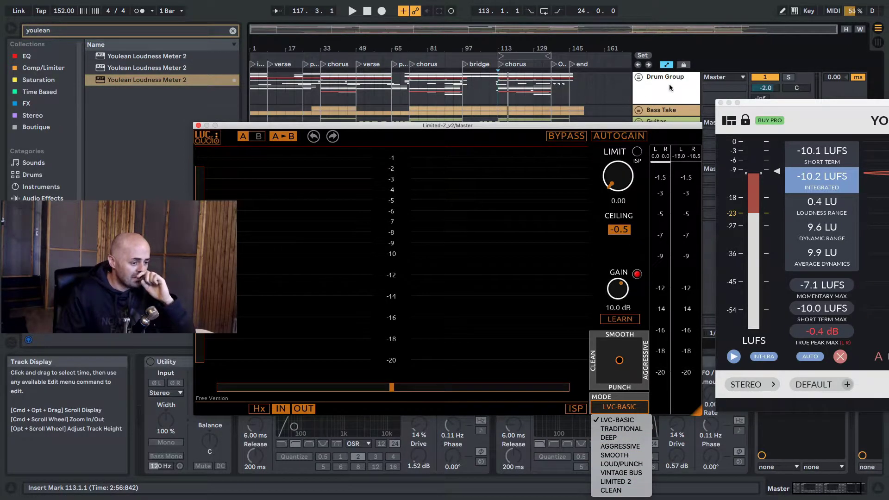
{"action": "left_click", "coordinate": [474, 127]}
{"action": "left_click_drag", "start_coordinate": [474, 127], "coordinate": [460, 117]}
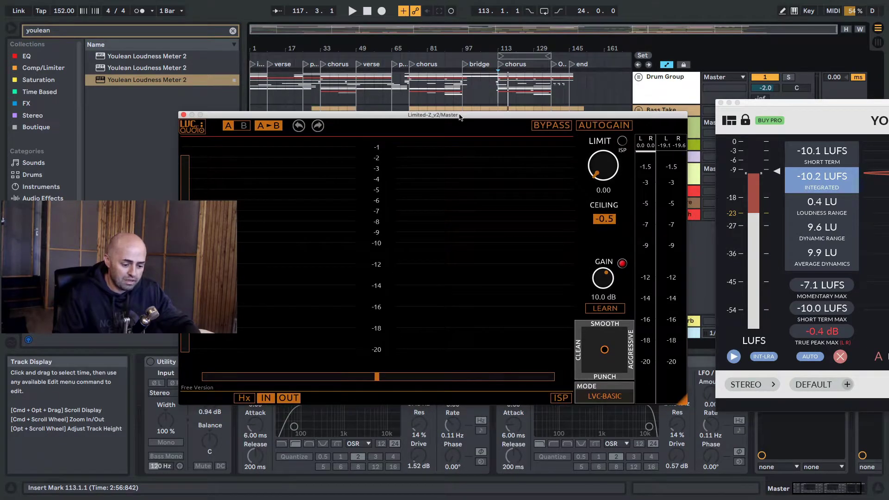
{"action": "left_click", "coordinate": [616, 399]}
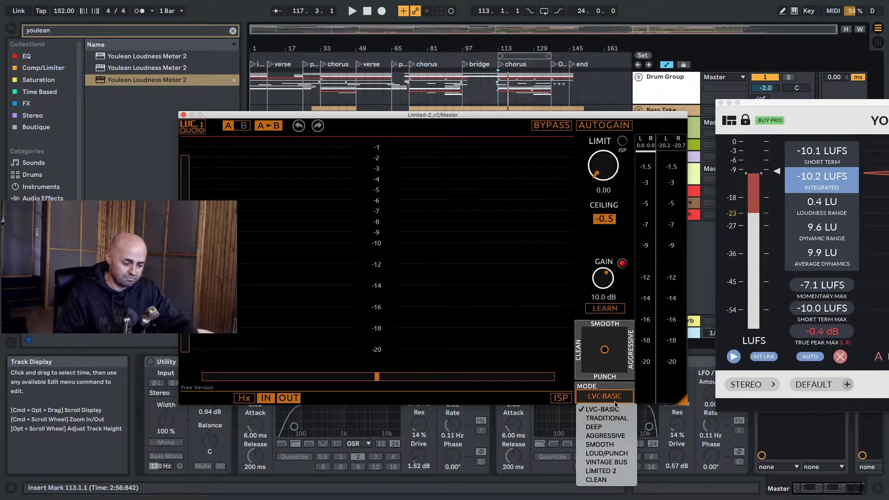
{"action": "left_click", "coordinate": [616, 403]}
Play the last chorus from bar 113 and audition the Master limiter's Traditional, Deep and Aggressive modes.
{"action": "left_click", "coordinate": [499, 90]}
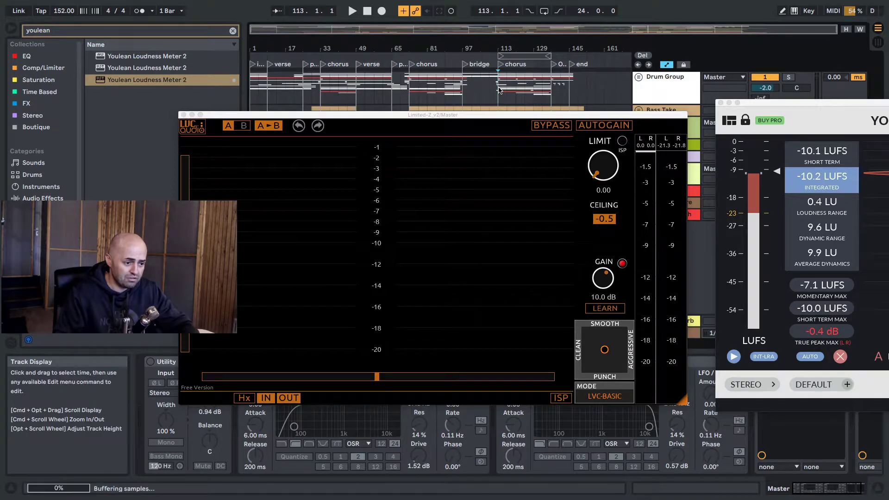
{"action": "key", "text": "space"}
{"action": "left_click", "coordinate": [614, 396]}
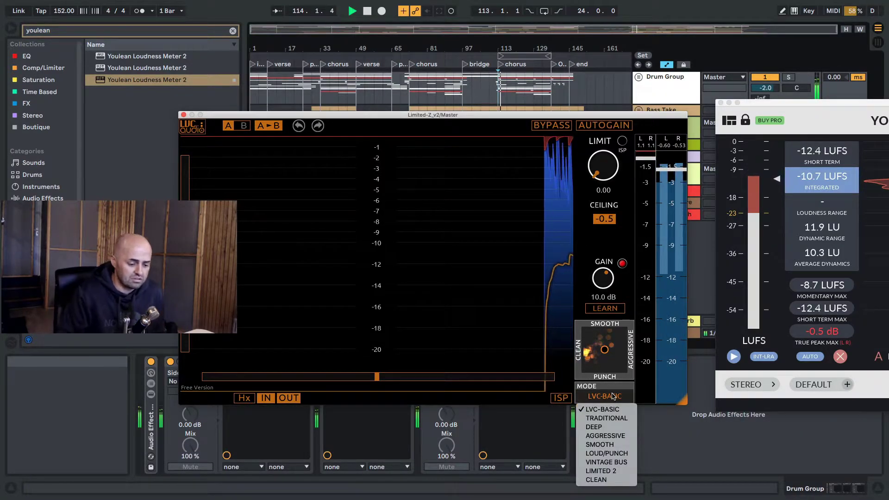
{"action": "left_click", "coordinate": [606, 418]}
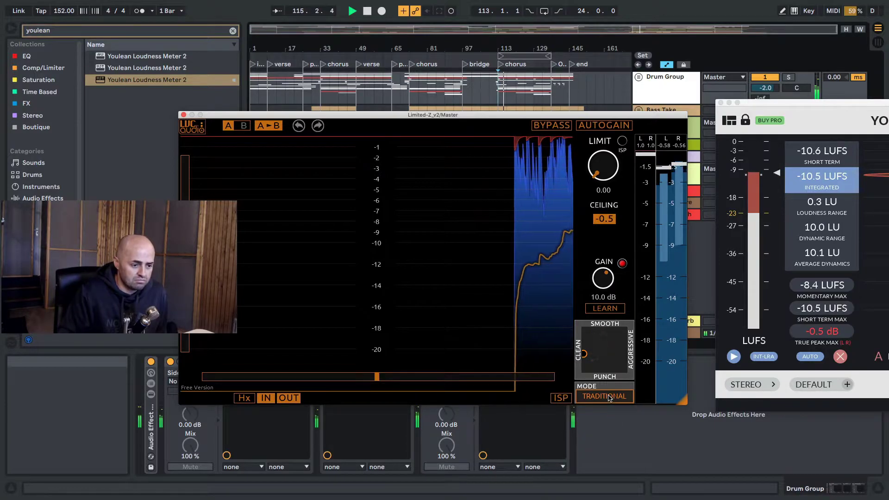
{"action": "left_click", "coordinate": [609, 397]}
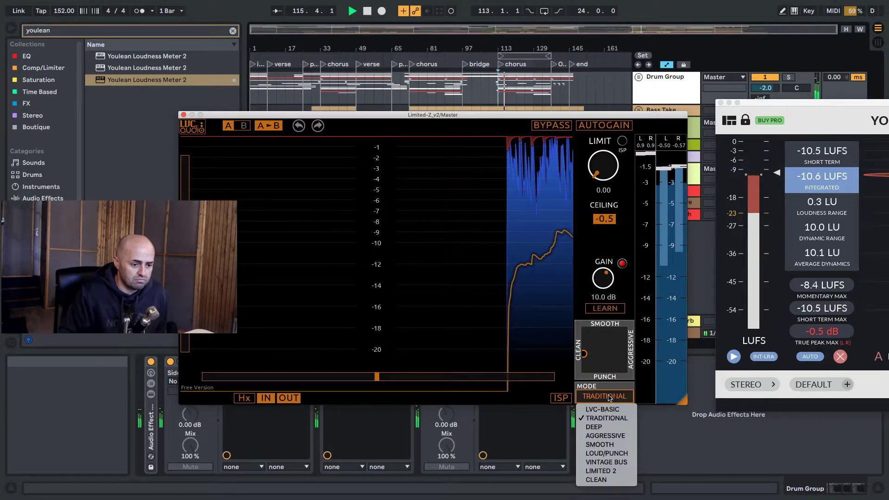
{"action": "left_click", "coordinate": [607, 427]}
{"action": "left_click", "coordinate": [610, 399]}
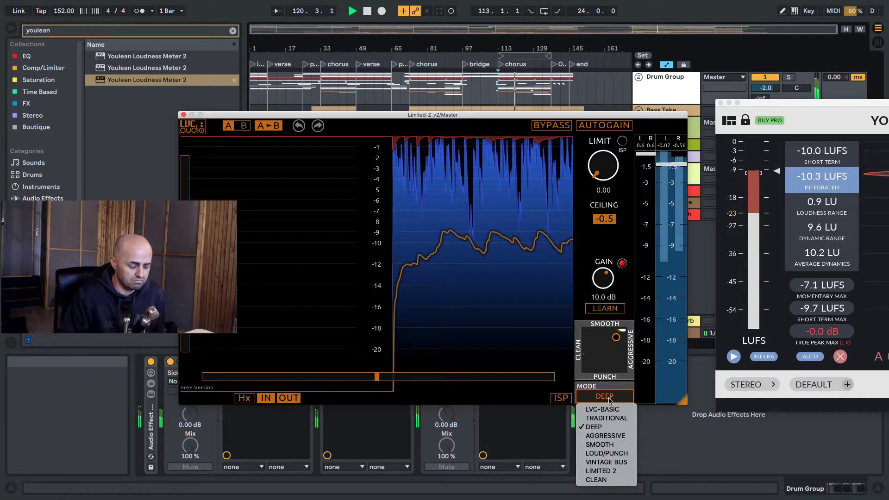
{"action": "left_click", "coordinate": [609, 437]}
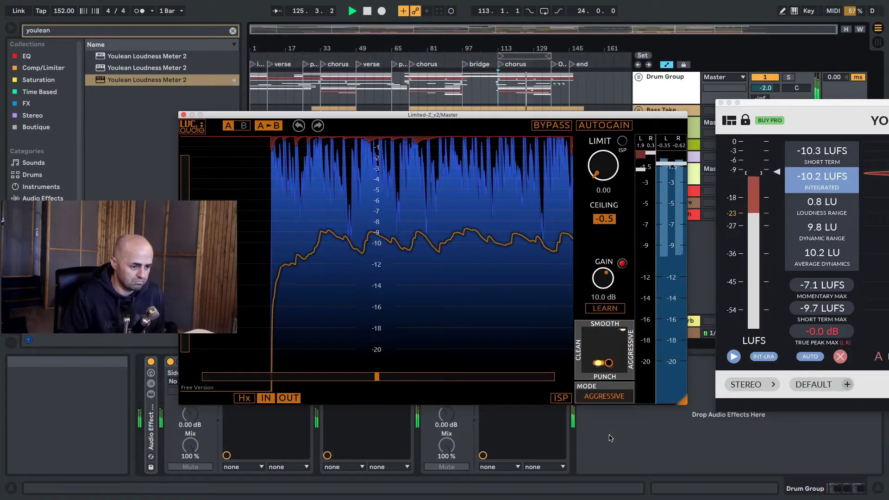
Audition the limiter's Smooth and Loud/Punch modes while the chorus keeps playing.
{"action": "left_click", "coordinate": [606, 397]}
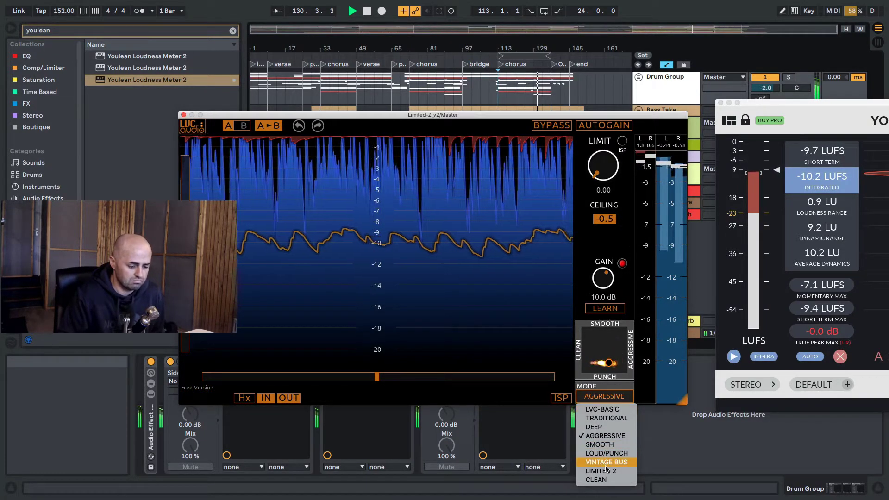
{"action": "left_click", "coordinate": [611, 445]}
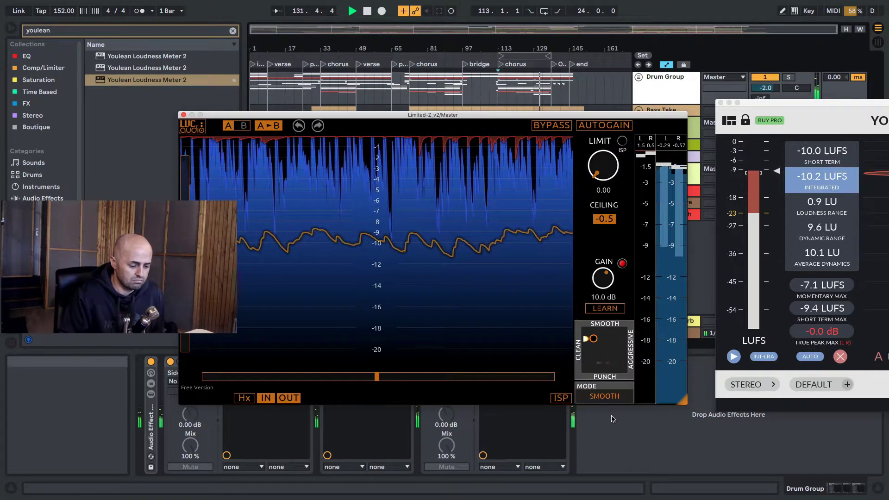
{"action": "left_click", "coordinate": [604, 397]}
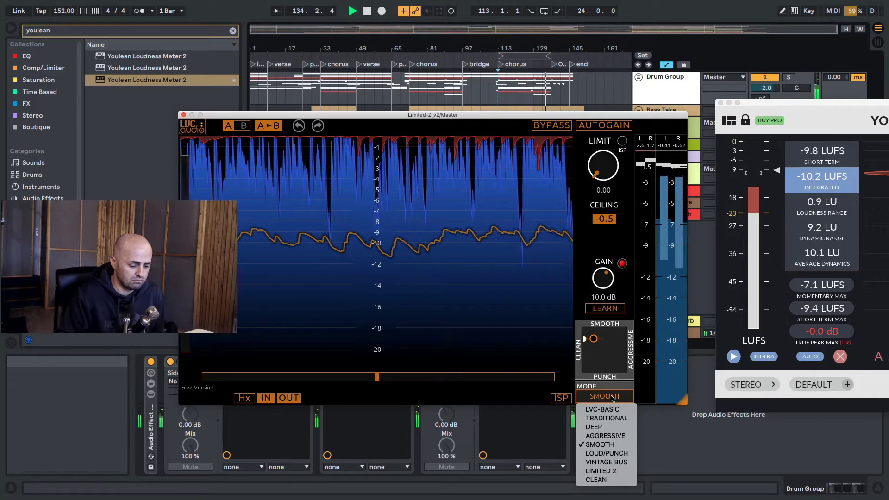
{"action": "left_click", "coordinate": [607, 453]}
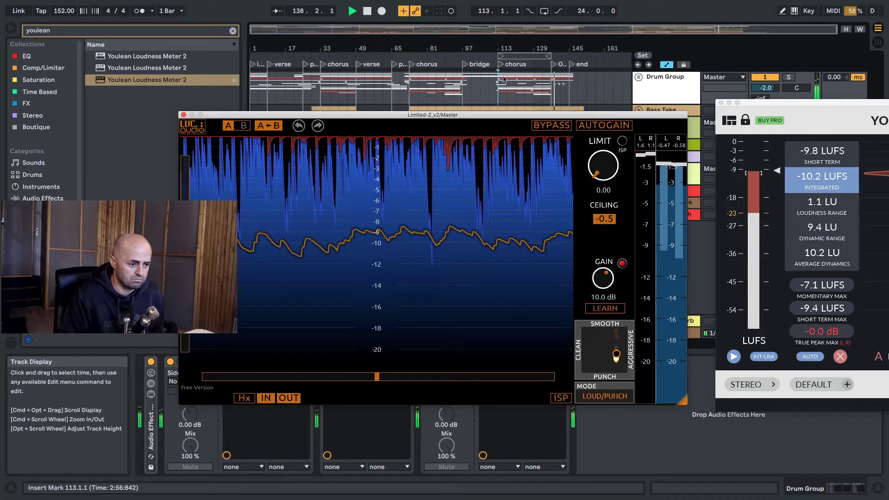
Loop bars 129 to 137 of the arrangement and audition the limiter's Vintage Bus, Limited 2 and Clean modes over it.
{"action": "left_click_drag", "start_coordinate": [535, 95], "coordinate": [548, 96]}
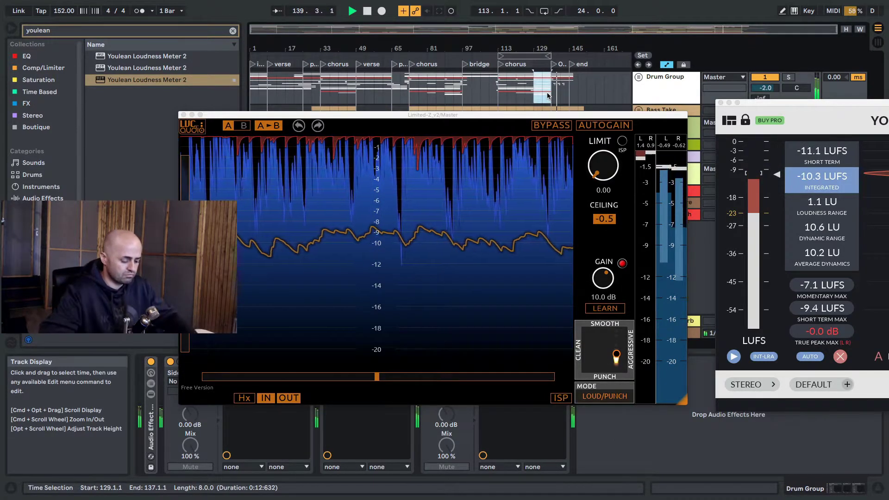
{"action": "key", "text": "super+l"}
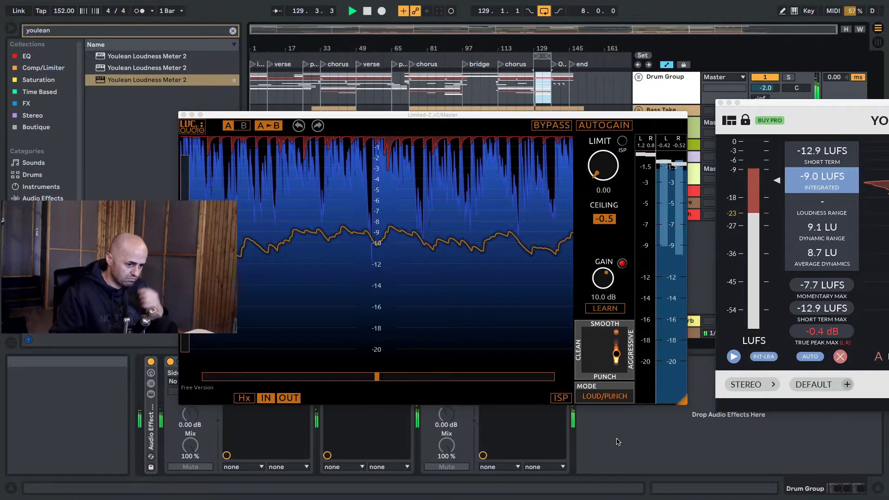
{"action": "left_click", "coordinate": [612, 397]}
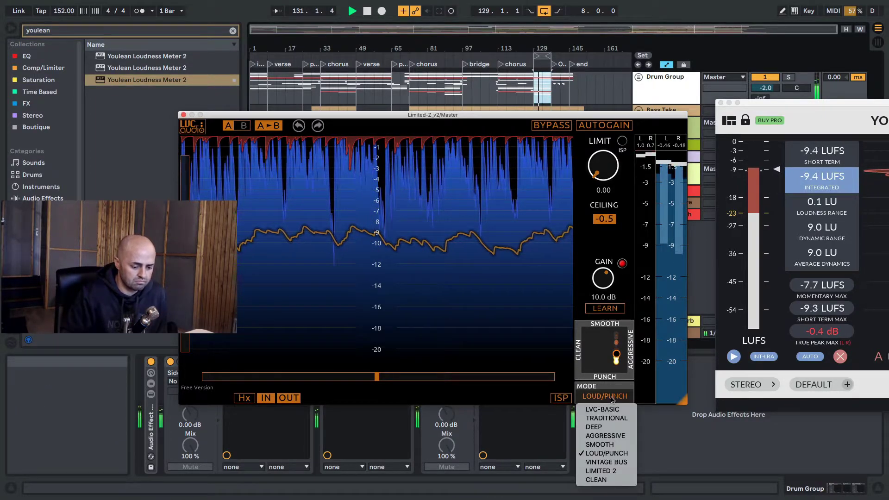
{"action": "left_click", "coordinate": [618, 463]}
{"action": "left_click", "coordinate": [616, 397]}
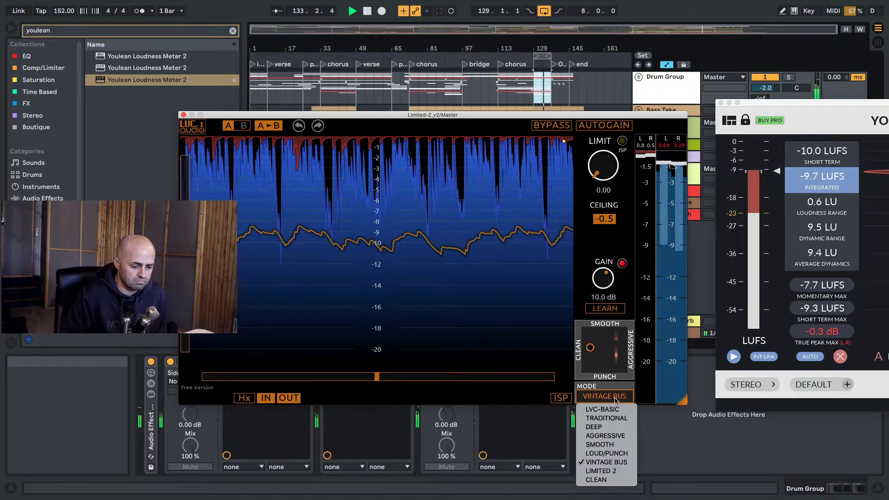
{"action": "left_click", "coordinate": [612, 471]}
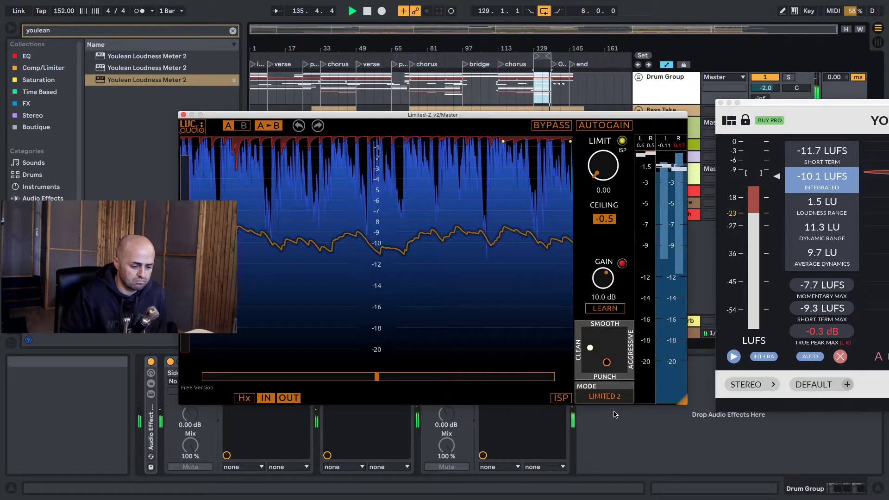
{"action": "left_click", "coordinate": [614, 400]}
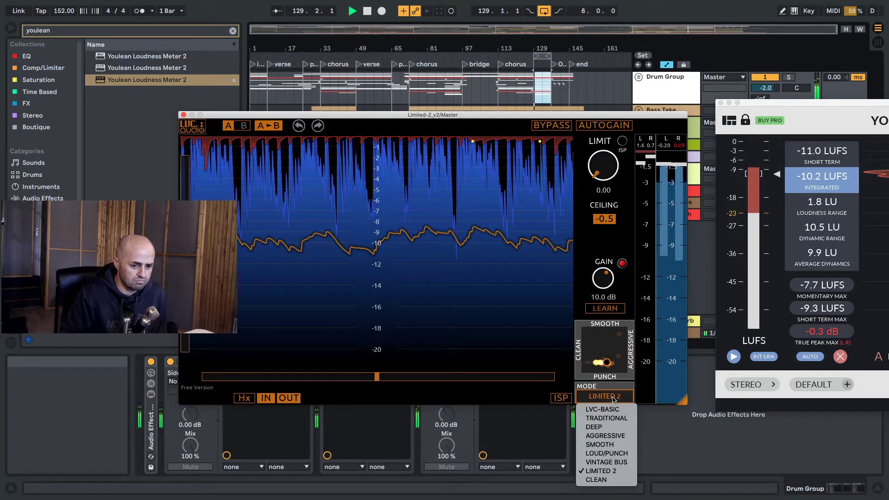
{"action": "left_click", "coordinate": [599, 479]}
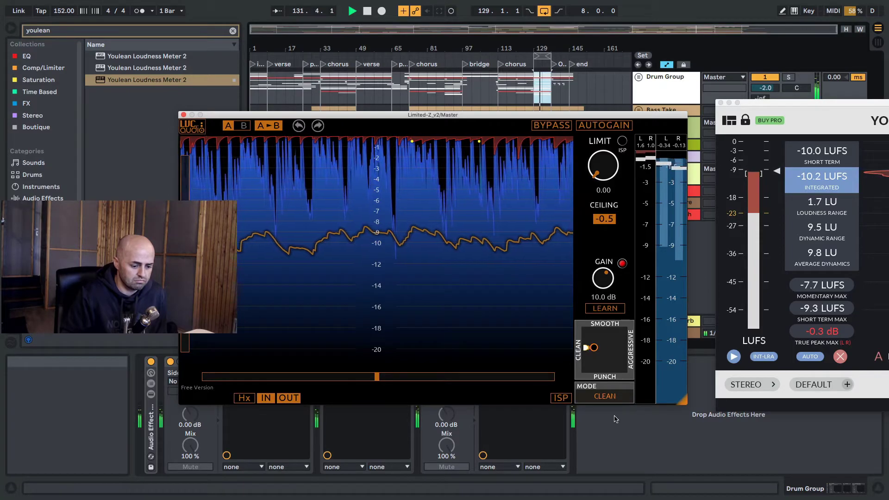
Compare the Traditional mode once more on the looped section, and set the limiter's mode to Deep.
{"action": "left_click", "coordinate": [613, 398]}
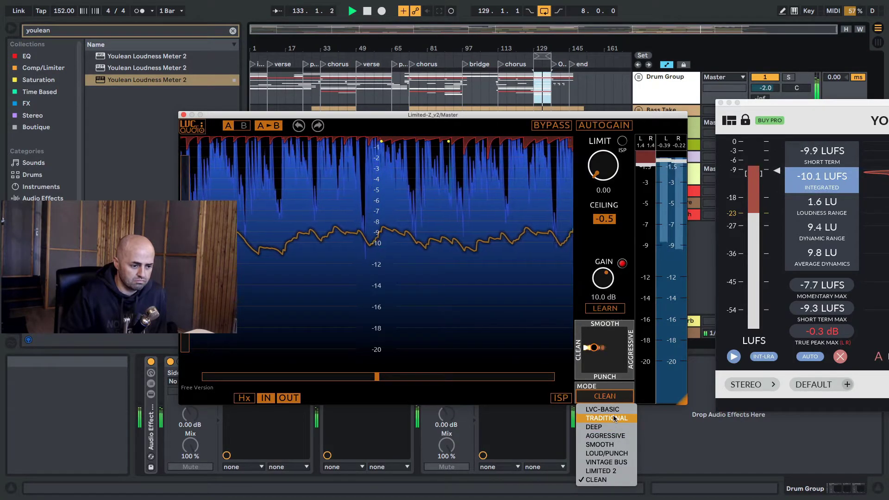
{"action": "left_click", "coordinate": [615, 418]}
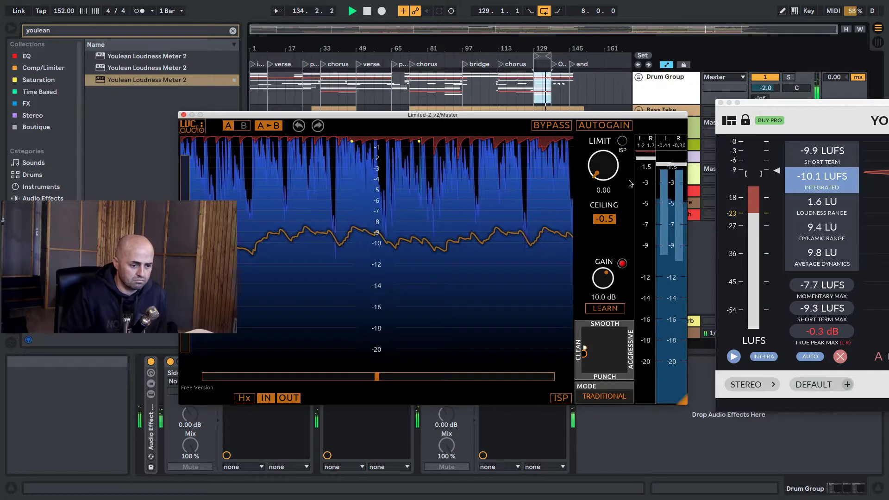
{"action": "left_click", "coordinate": [614, 397]}
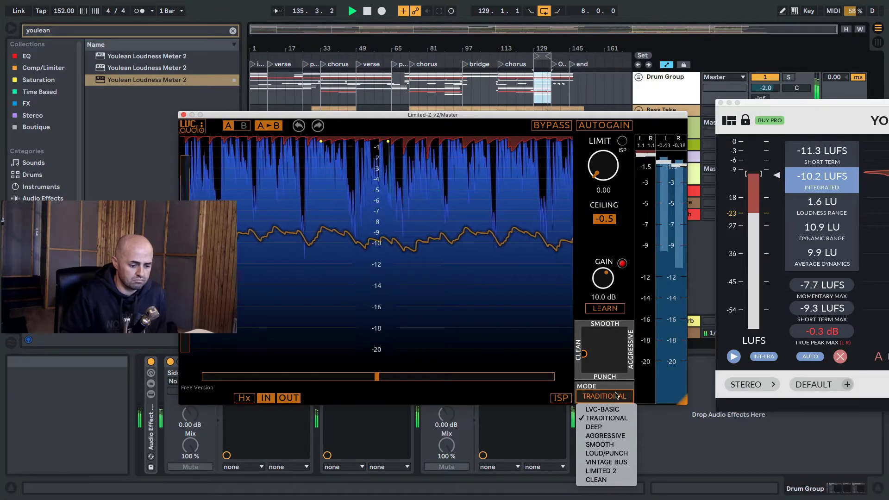
{"action": "left_click", "coordinate": [611, 428]}
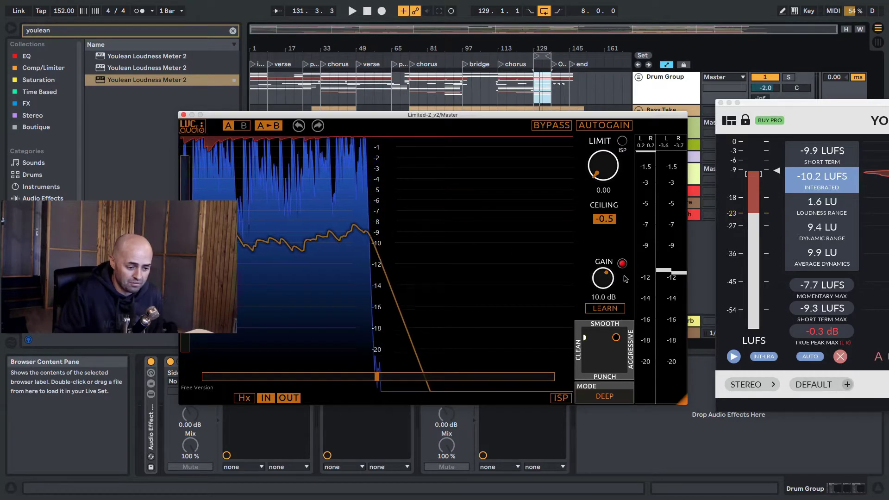
Try the limiter's gain at 14 dB while playing the looped section, and turn it back down.
{"action": "double_click", "coordinate": [603, 298]}
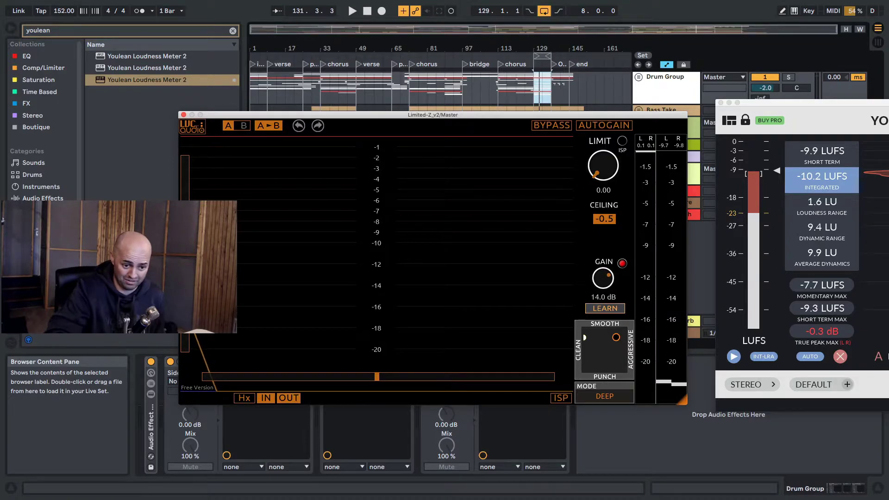
{"action": "key", "text": "space"}
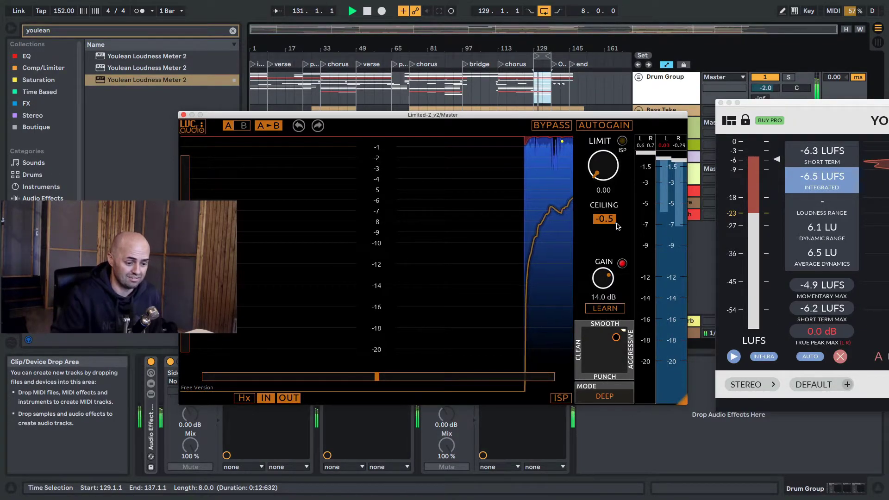
{"action": "left_click_drag", "start_coordinate": [606, 288], "coordinate": [609, 302]}
Reset the Master limiter's gain and set it to about 10.5 dB.
{"action": "double_click", "coordinate": [609, 297]}
{"action": "type", "text": "10"}
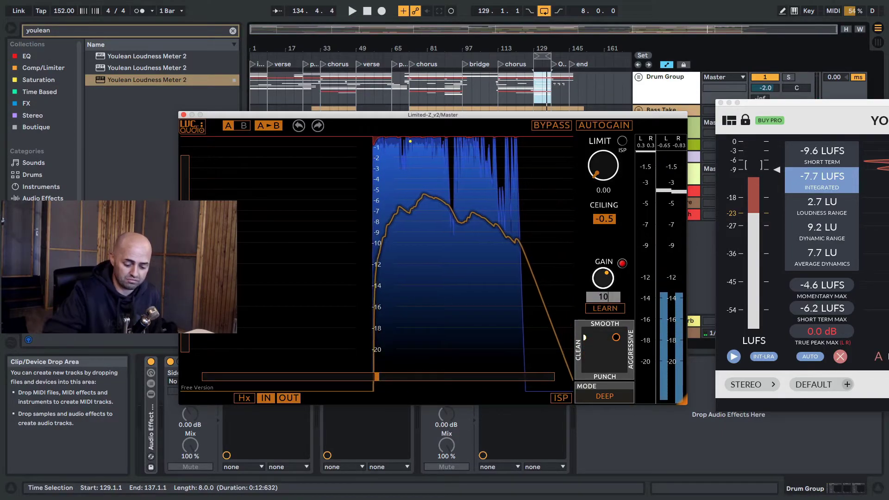
{"action": "key", "text": "Return"}
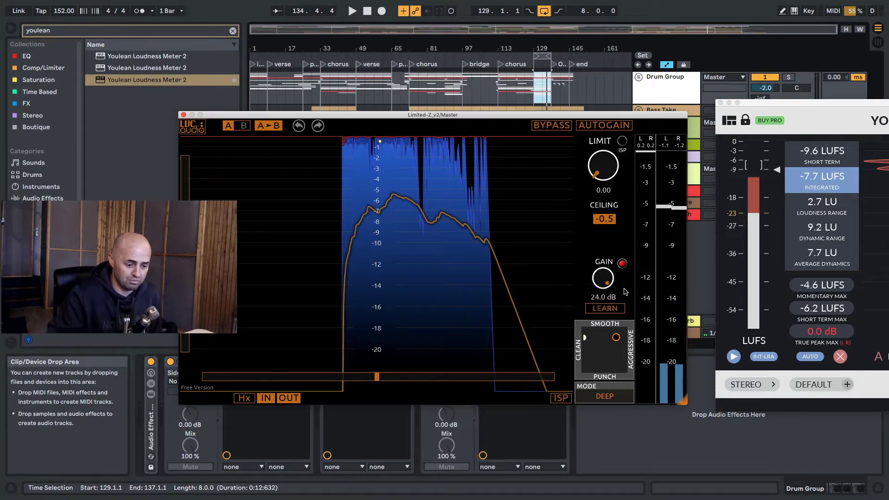
{"action": "double_click", "coordinate": [602, 279]}
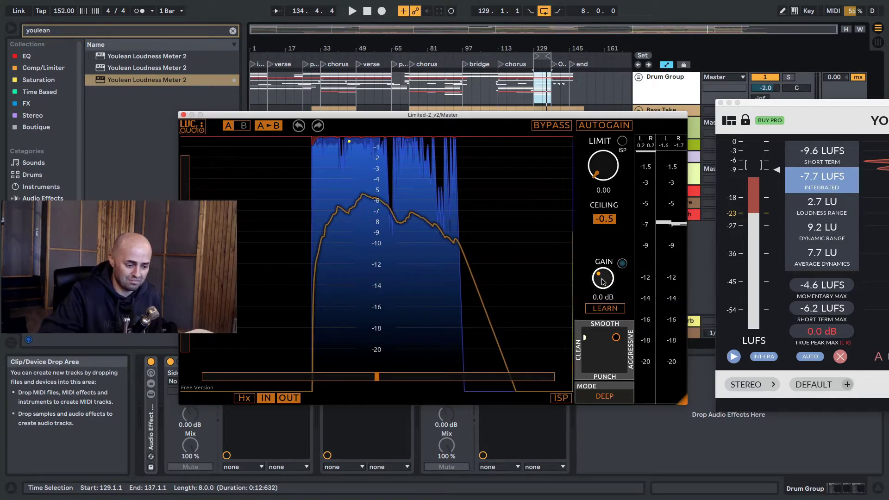
{"action": "left_click_drag", "start_coordinate": [604, 281], "coordinate": [619, 227]}
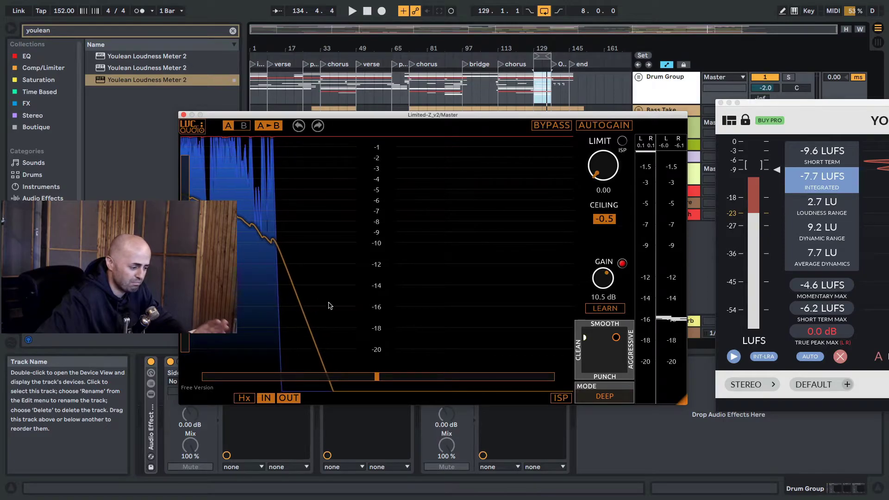
Close the limiter and loudness meter windows, and bring the end of the Master track's device chain into view.
{"action": "key", "text": "super+alt+p"}
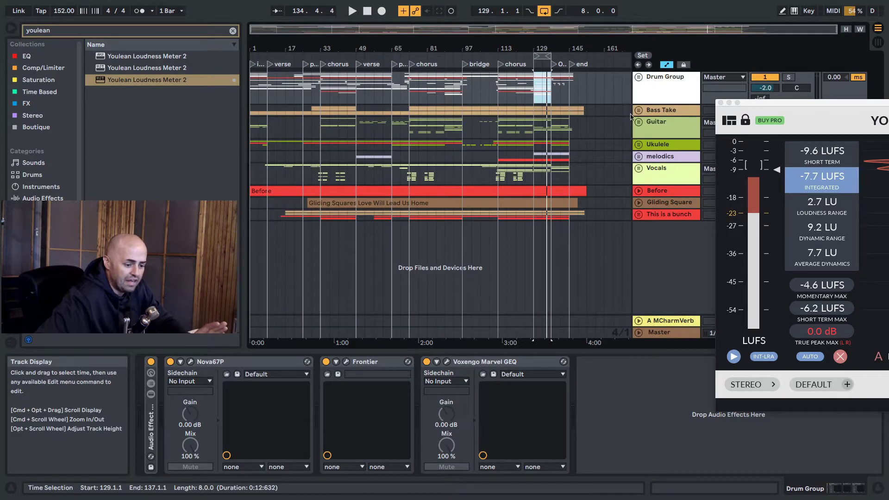
{"action": "left_click", "coordinate": [672, 89]}
{"action": "left_click", "coordinate": [667, 332]}
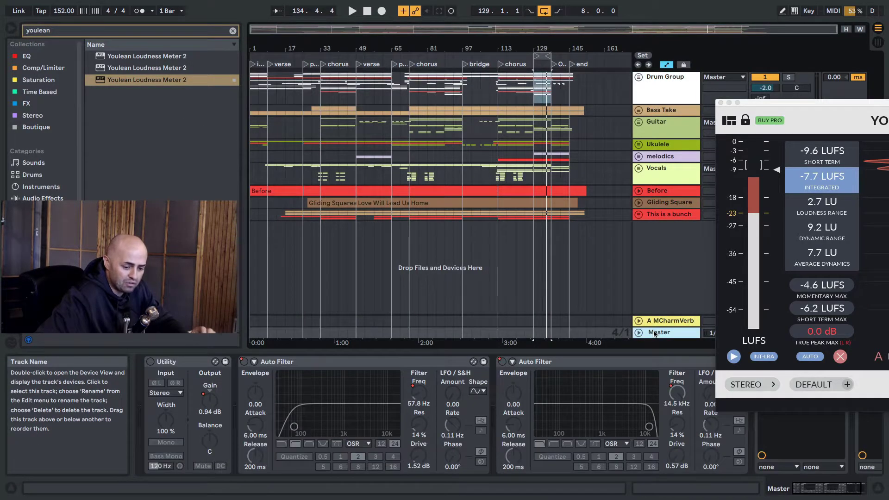
{"action": "left_click", "coordinate": [720, 103]}
{"action": "left_click", "coordinate": [829, 494]}
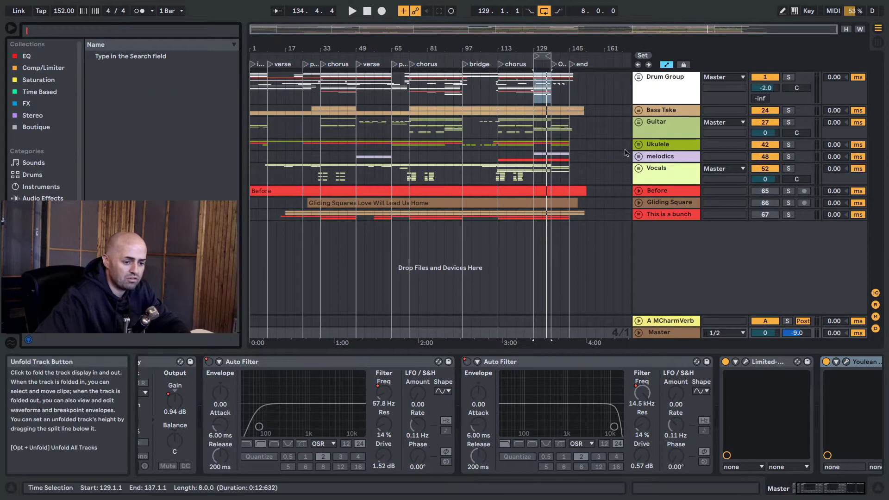
Add Limited-Z_v2 from the Comp/Limiter collection to the end of the Drum Group's effect chain.
{"action": "left_click", "coordinate": [681, 88]}
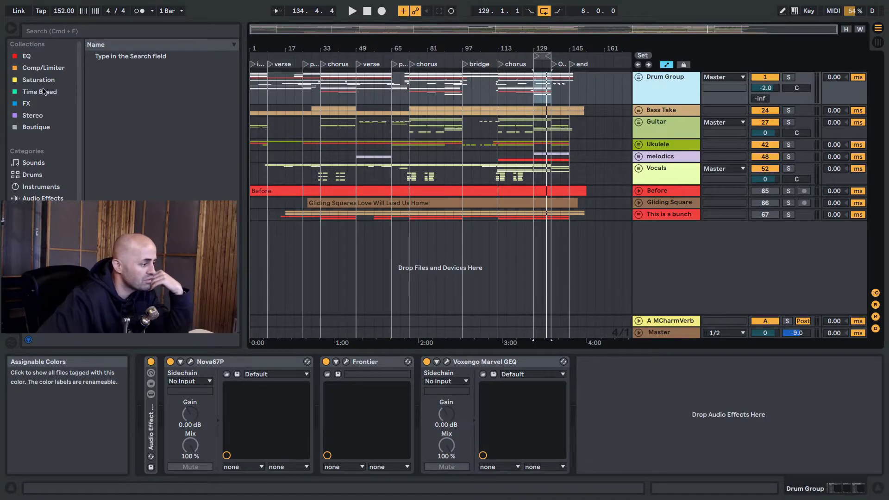
{"action": "left_click", "coordinate": [41, 69]}
{"action": "left_click_drag", "start_coordinate": [106, 107], "coordinate": [605, 386]}
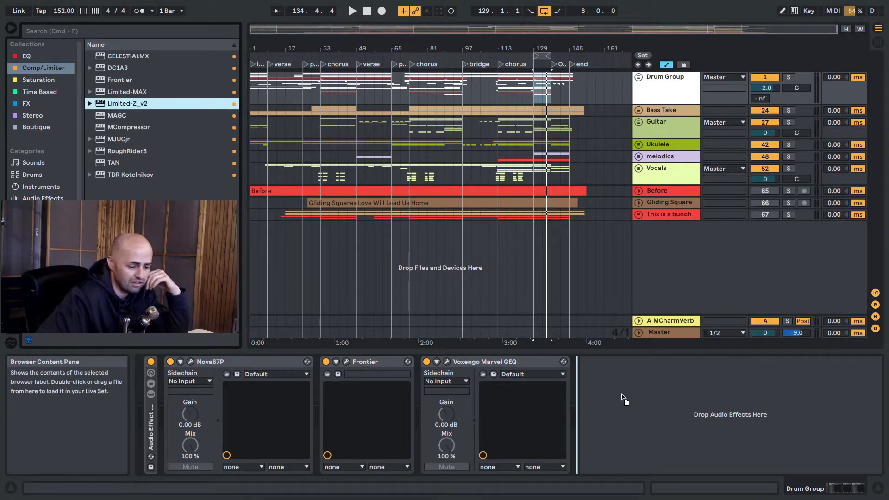
{"action": "left_click_drag", "start_coordinate": [658, 168], "coordinate": [607, 375]}
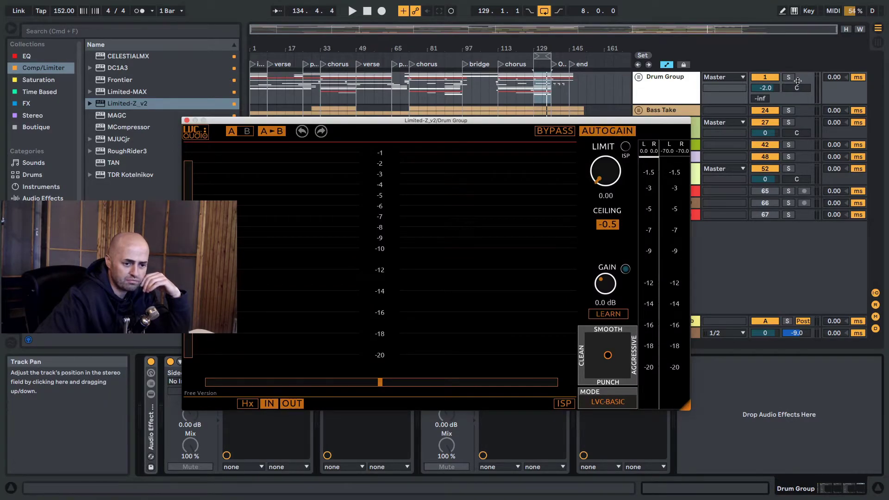
Solo the Drum Group, play the looped section, and set the group's limiter to DEEP mode with about 3.9 dB of gain.
{"action": "left_click_drag", "start_coordinate": [528, 122], "coordinate": [437, 101]}
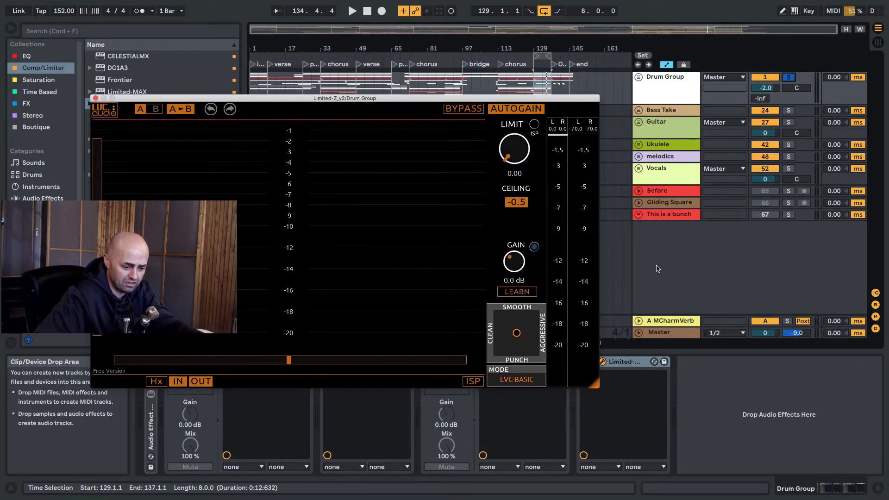
{"action": "left_click", "coordinate": [667, 333]}
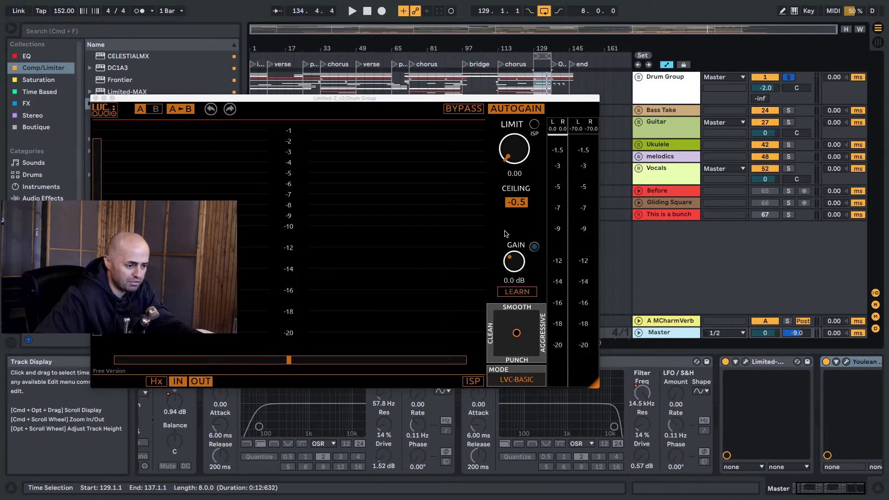
{"action": "key", "text": "space"}
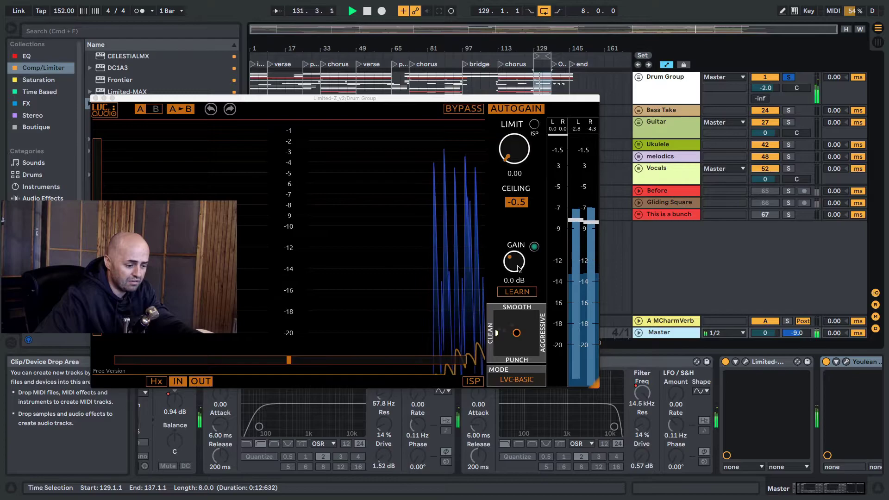
{"action": "left_click", "coordinate": [515, 380]}
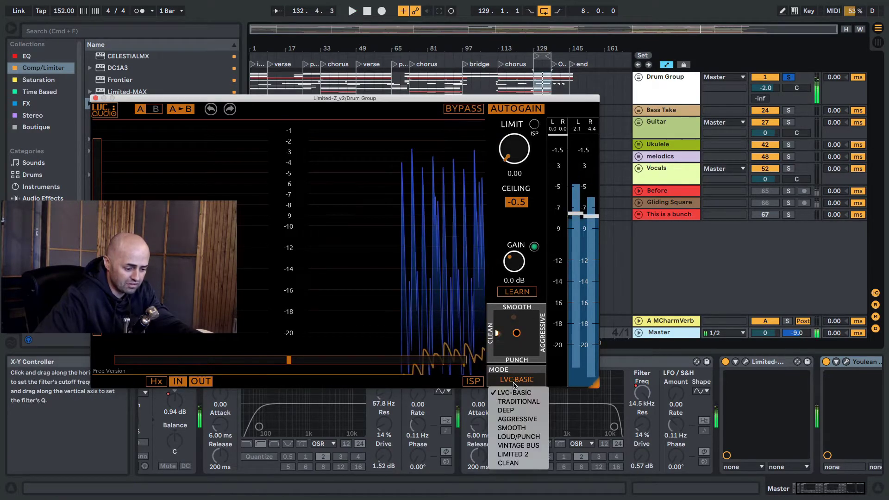
{"action": "left_click", "coordinate": [521, 412]}
{"action": "key", "text": "space"}
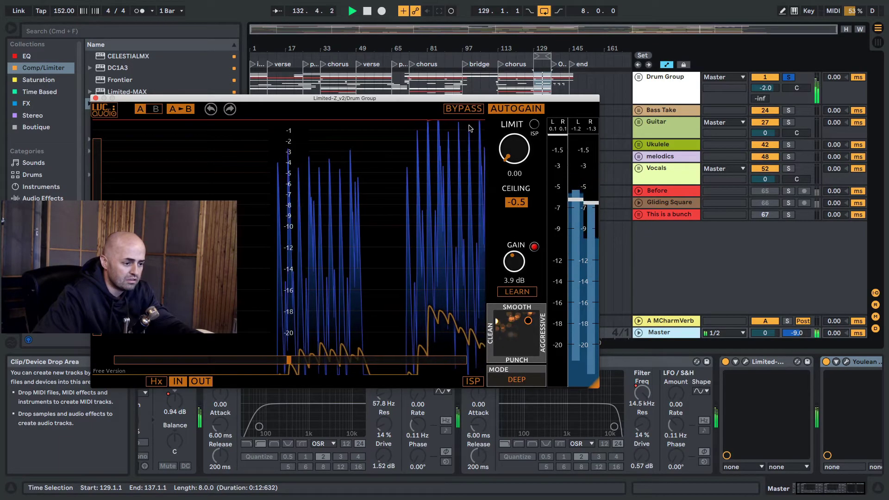
Audition the LVC-BASIC and TRADITIONAL modes on the Drum Group limiter, and settle on AGGRESSIVE with about 7.5 dB of gain.
{"action": "key", "text": "space"}
{"action": "left_click", "coordinate": [520, 381]}
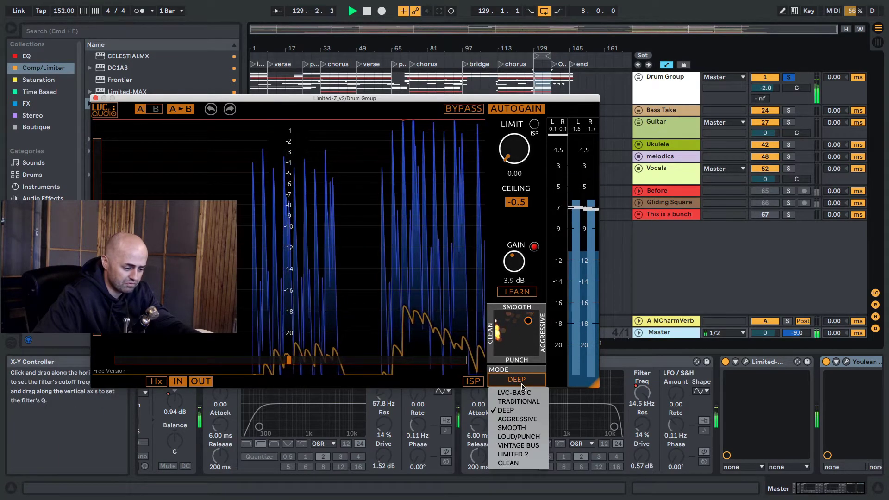
{"action": "left_click", "coordinate": [516, 392]}
{"action": "left_click", "coordinate": [526, 382]}
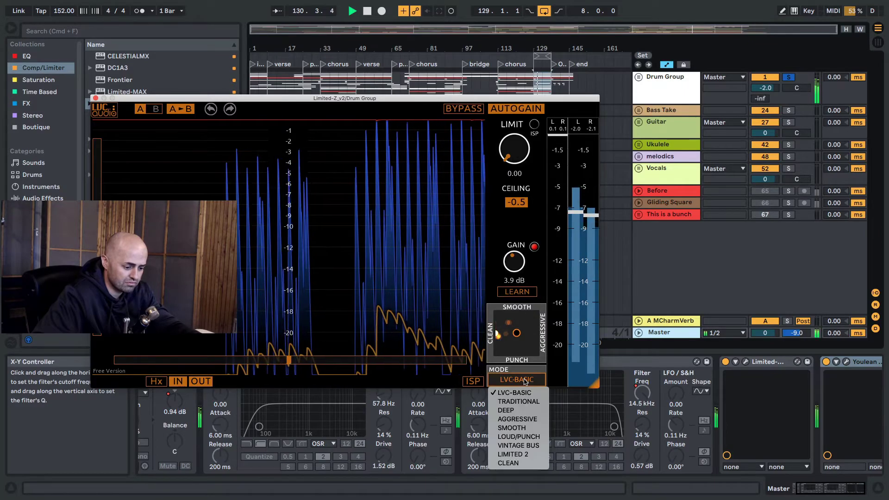
{"action": "left_click", "coordinate": [525, 402]}
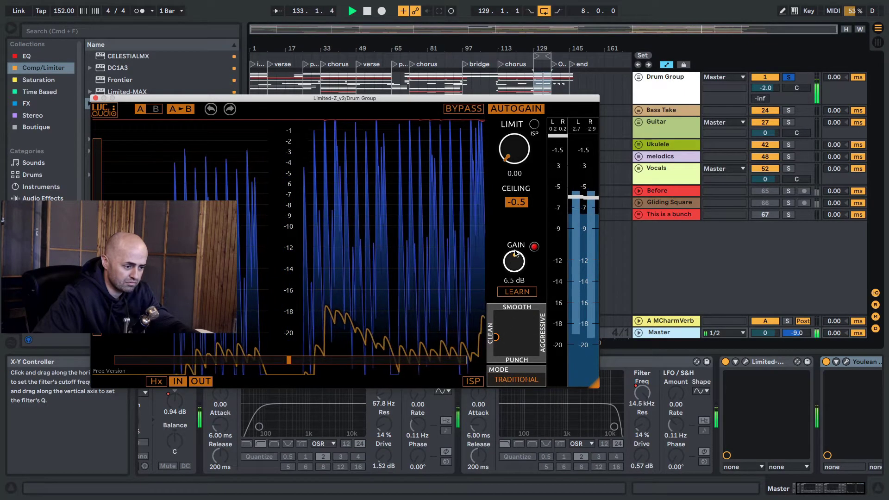
{"action": "left_click", "coordinate": [521, 380]}
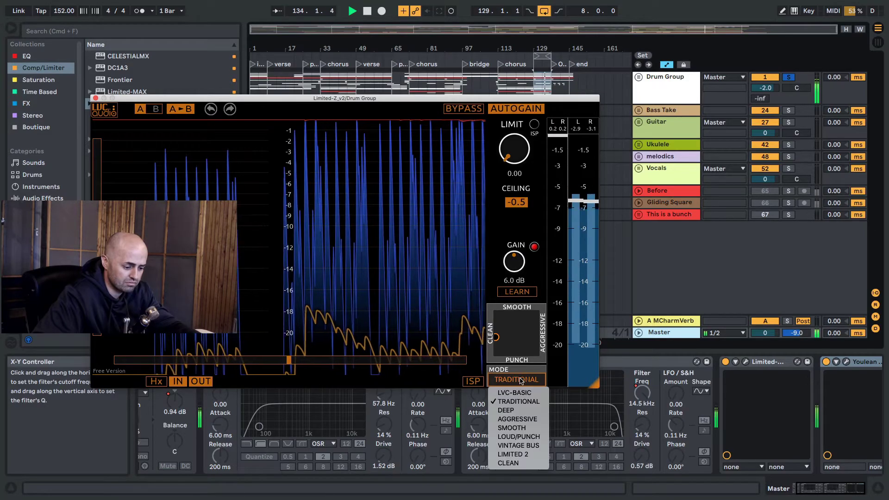
{"action": "left_click", "coordinate": [524, 420]}
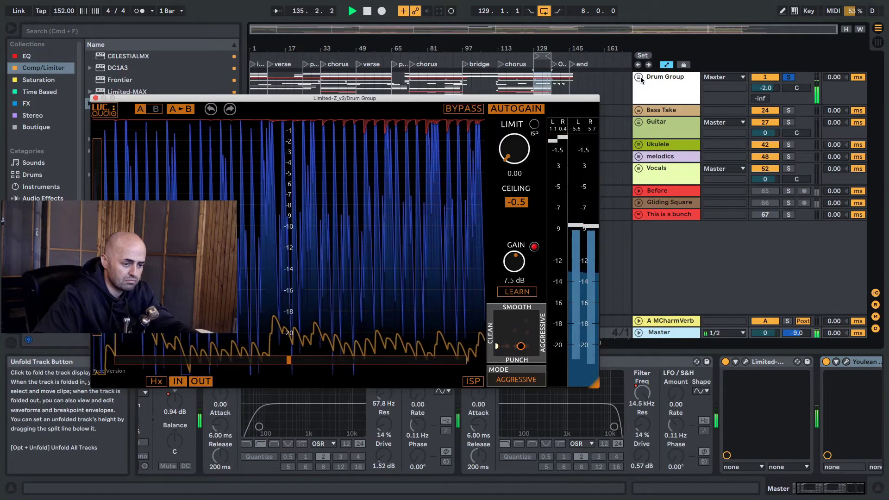
Unfold the Drum Group and lower the Tom 1 track's volume to -7.9 dB.
{"action": "left_click", "coordinate": [639, 77]}
{"action": "scroll", "coordinate": [672, 185], "scroll_direction": "down", "scroll_amount": 3}
{"action": "scroll", "coordinate": [658, 152], "scroll_direction": "up", "scroll_amount": 3}
{"action": "left_click", "coordinate": [642, 122]}
{"action": "left_click", "coordinate": [642, 122]}
{"action": "scroll", "coordinate": [675, 198], "scroll_direction": "down", "scroll_amount": 1}
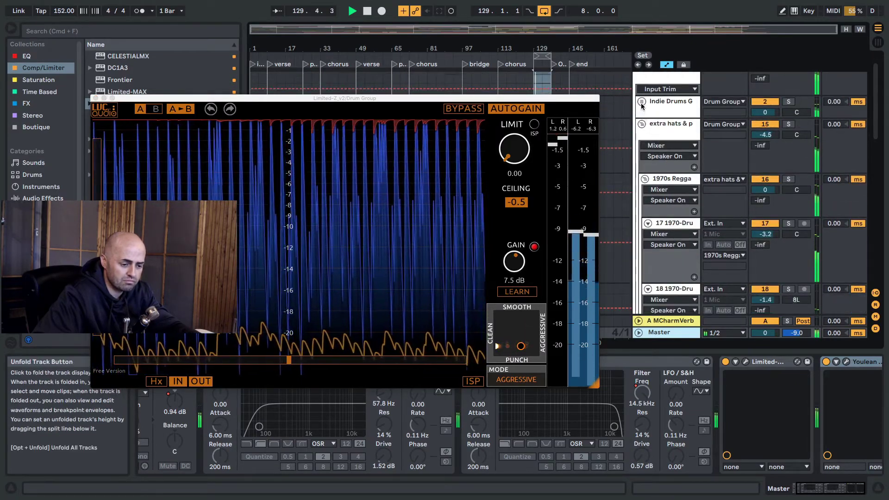
{"action": "scroll", "coordinate": [675, 198], "scroll_direction": "down", "scroll_amount": 3}
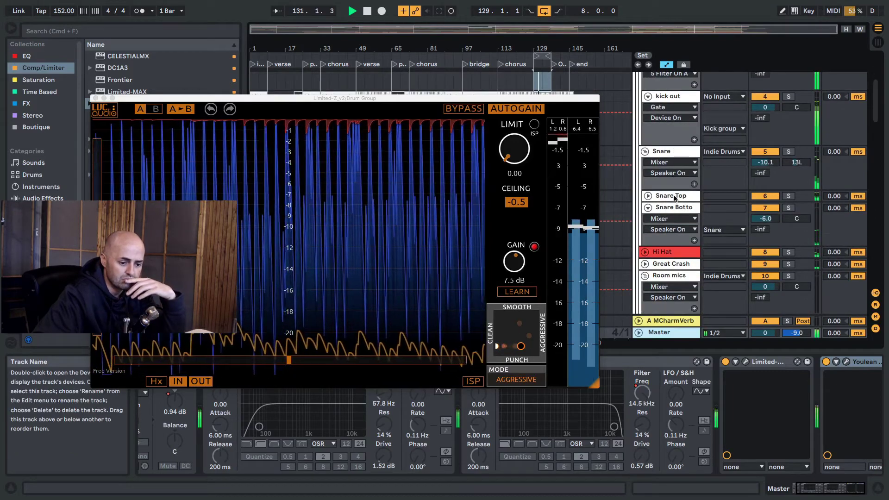
{"action": "scroll", "coordinate": [676, 201], "scroll_direction": "down", "scroll_amount": 3}
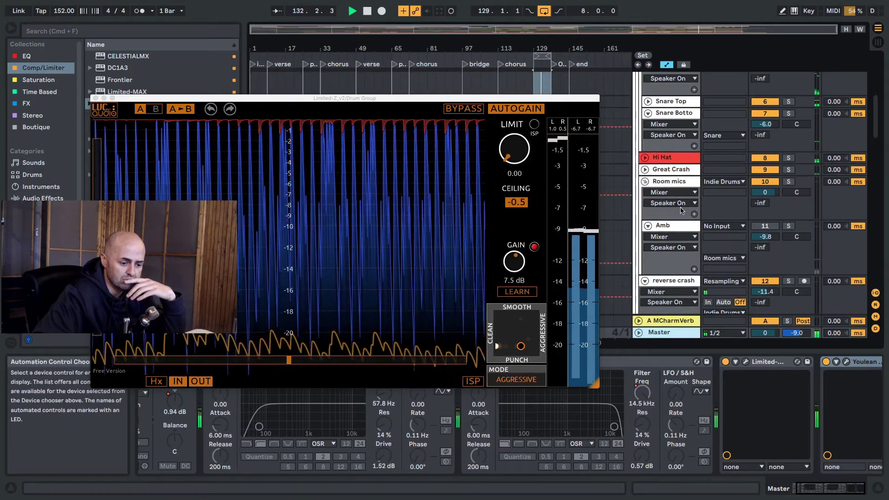
{"action": "scroll", "coordinate": [685, 213], "scroll_direction": "down", "scroll_amount": 5}
{"action": "scroll", "coordinate": [700, 220], "scroll_direction": "down", "scroll_amount": 3}
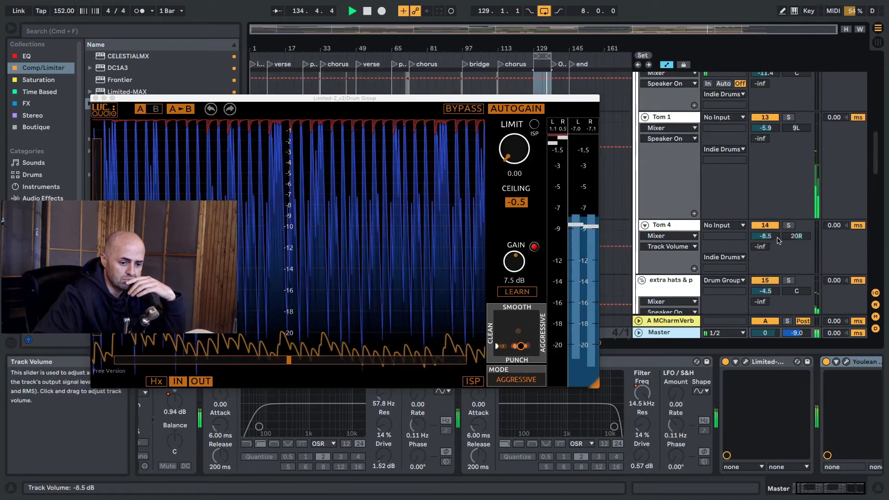
{"action": "left_click", "coordinate": [768, 130]}
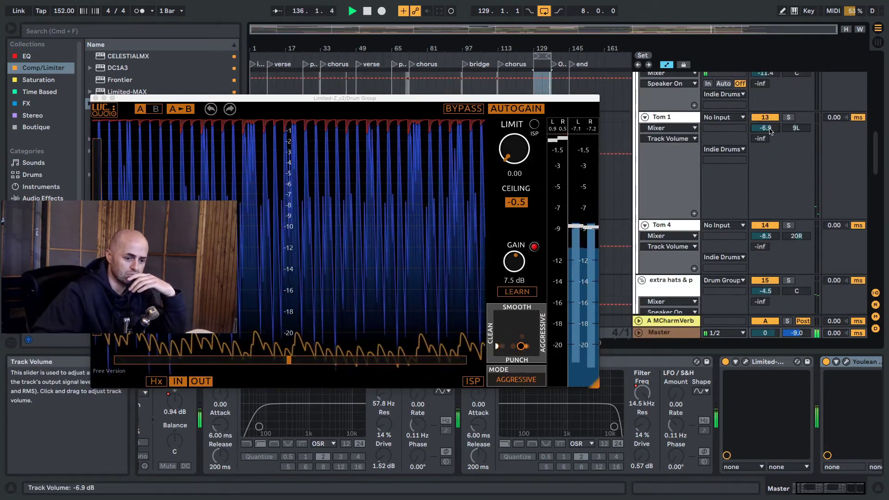
{"action": "key", "text": "Down"}
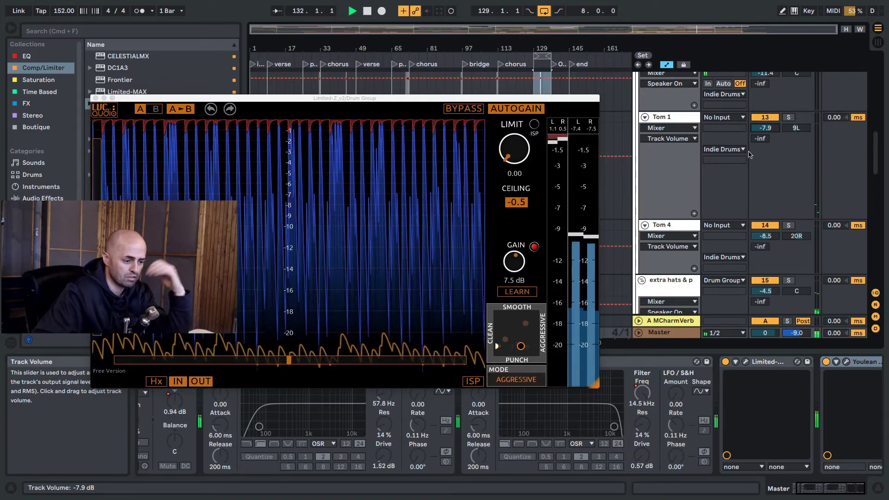
Stop playback, close the Drum Group's limiter window, and fold the Drum Group.
{"action": "key", "text": "space"}
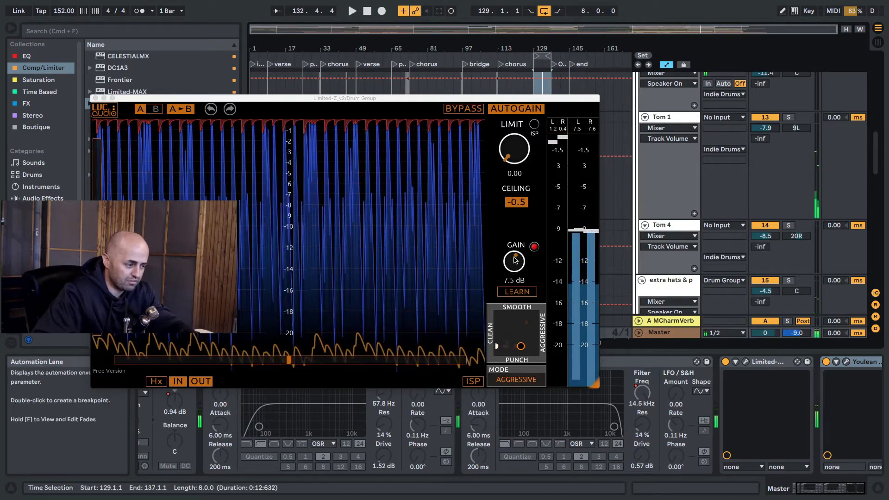
{"action": "left_click", "coordinate": [96, 98]}
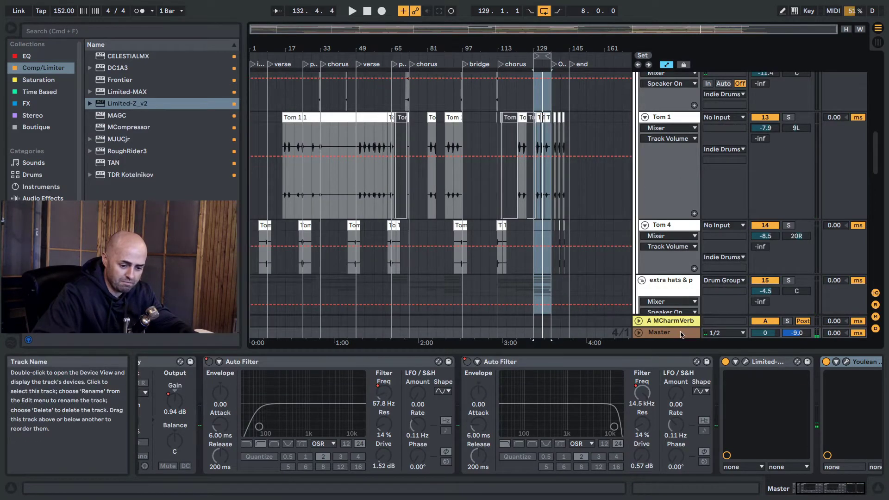
{"action": "scroll", "coordinate": [693, 202], "scroll_direction": "up", "scroll_amount": 15}
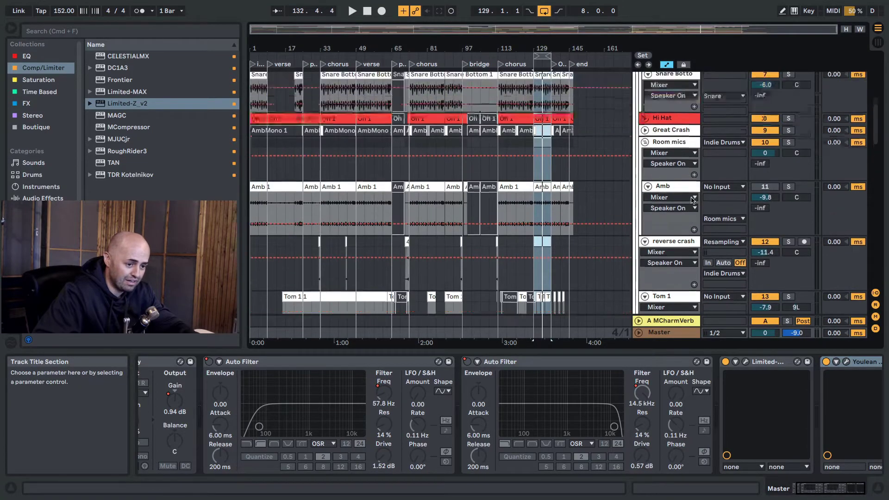
{"action": "left_click", "coordinate": [639, 76]}
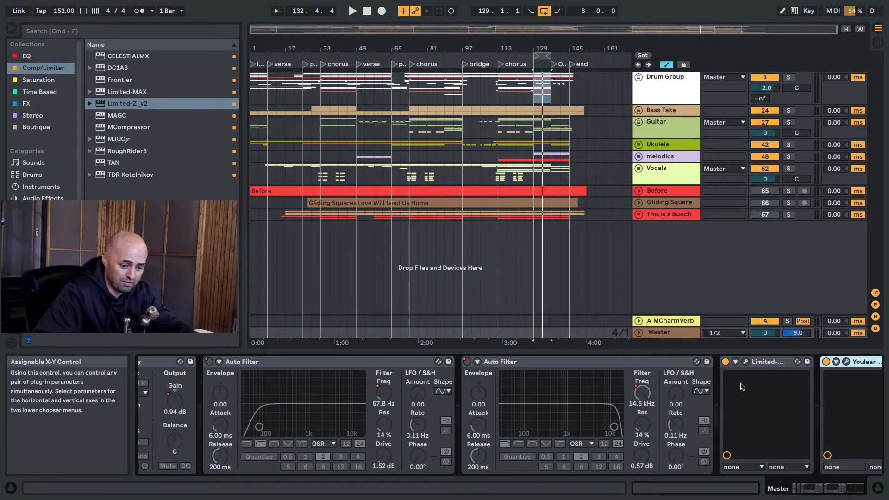
Try the Master limiter's gain at about 13.3 dB, and reduce it to about 11.1 dB while the loop plays.
{"action": "left_click", "coordinate": [745, 362]}
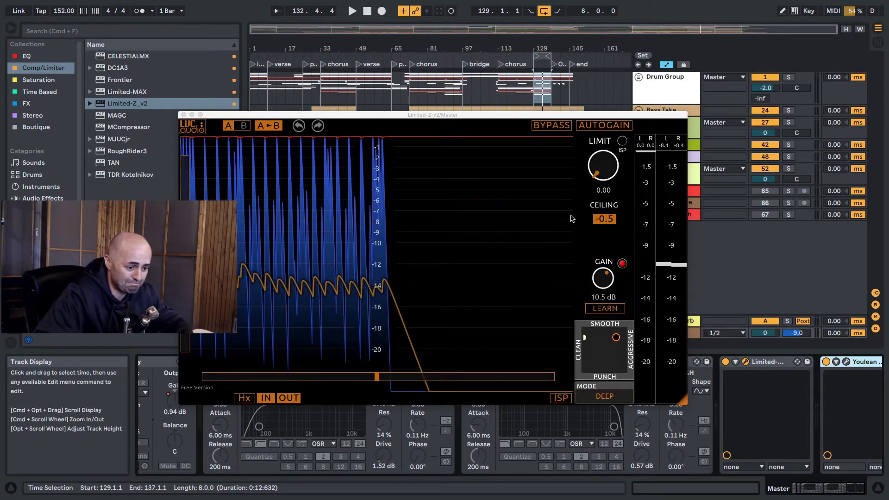
{"action": "left_click", "coordinate": [606, 286]}
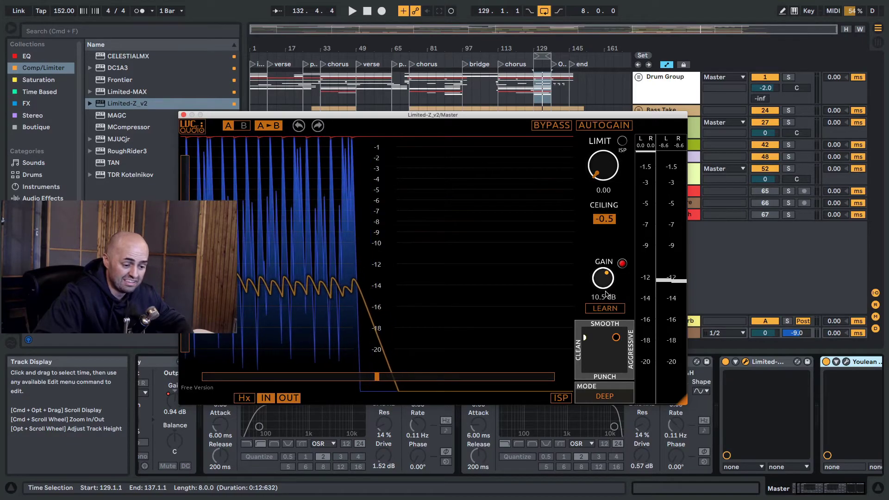
{"action": "left_click_drag", "start_coordinate": [604, 285], "coordinate": [600, 273]}
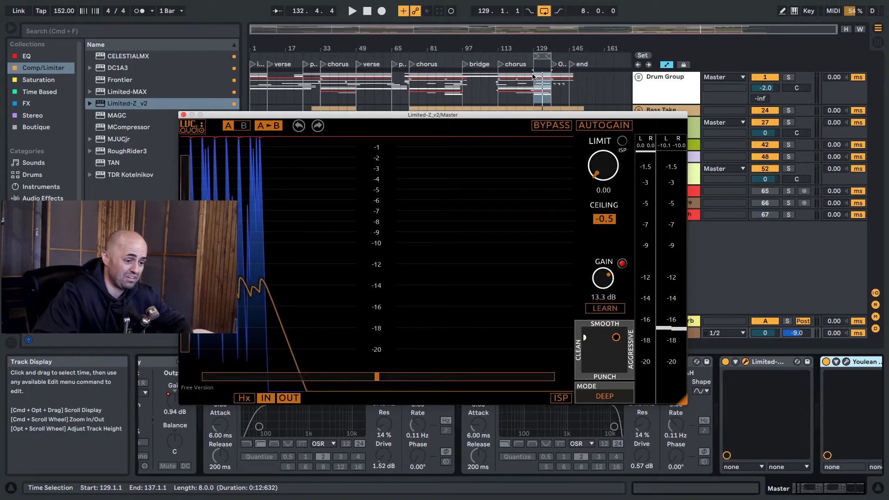
{"action": "key", "text": "space"}
{"action": "mouse_move", "coordinate": [604, 279]}
{"action": "left_mouse_down"}
{"action": "mouse_move", "coordinate": [606, 295]}
{"action": "mouse_move", "coordinate": [605, 283]}
{"action": "left_mouse_up"}
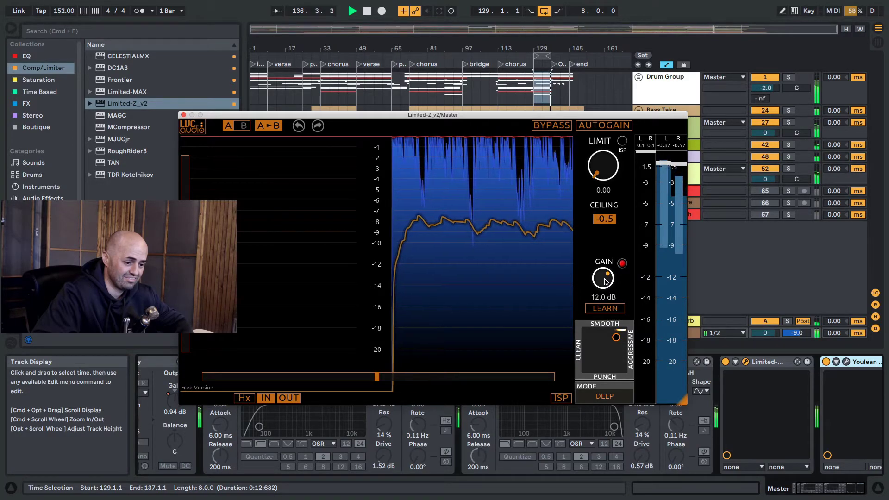
{"action": "left_click_drag", "start_coordinate": [605, 282], "coordinate": [606, 283]}
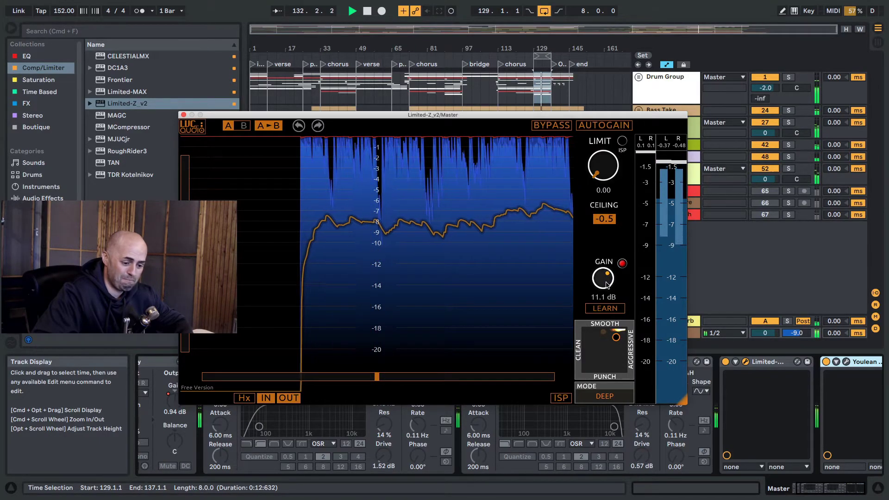
Stop playback, check the mix in the Youlean loudness meter, and lower the Master limiter's gain to about 10.6 dB.
{"action": "key", "text": "space"}
{"action": "left_click", "coordinate": [847, 362]}
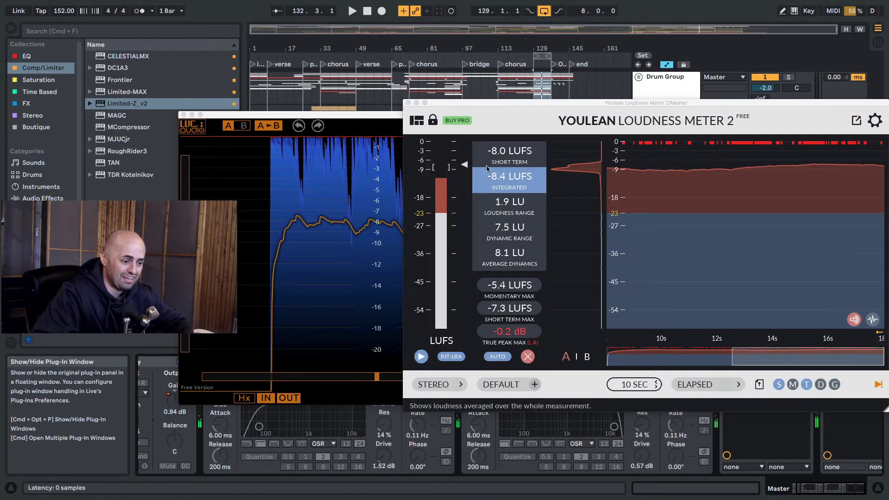
{"action": "left_click", "coordinate": [408, 103]}
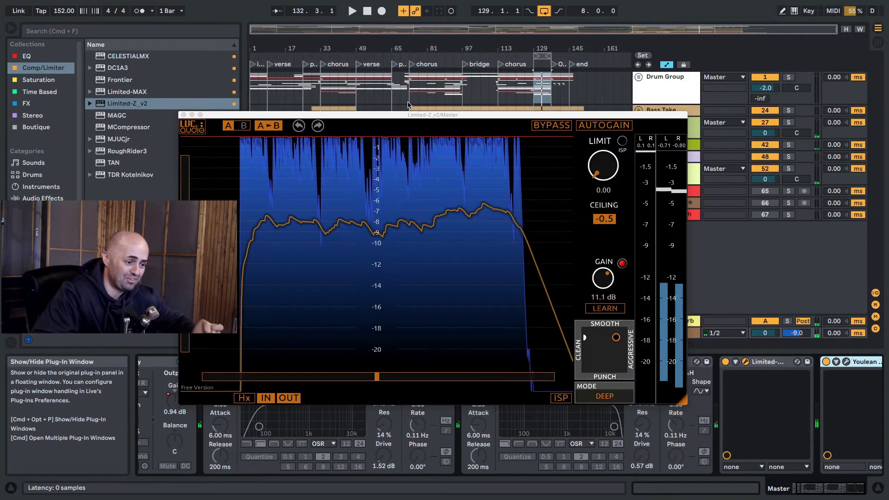
{"action": "left_click_drag", "start_coordinate": [453, 118], "coordinate": [420, 73]}
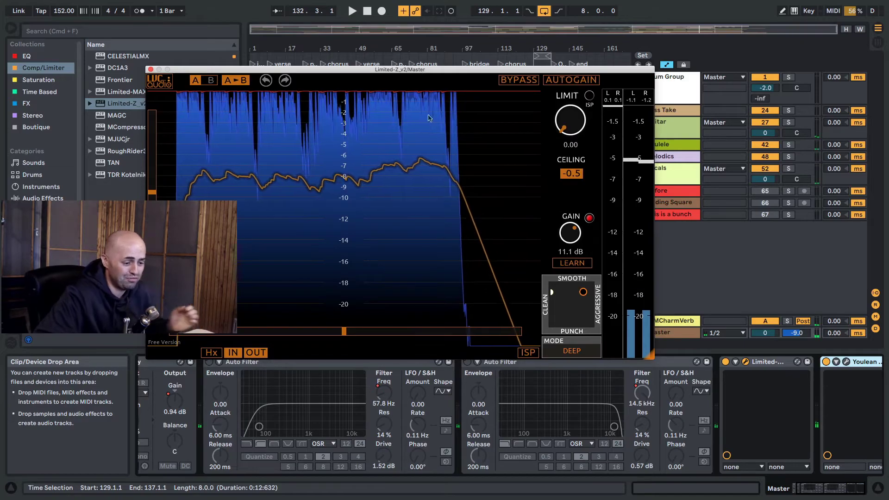
{"action": "left_click_drag", "start_coordinate": [570, 233], "coordinate": [570, 240]}
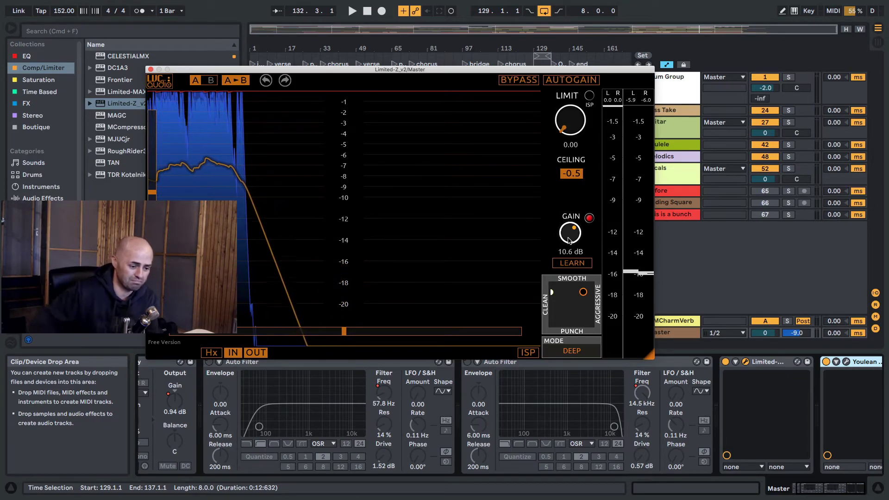
Try Limited-MAX on the Master track ahead of the existing limiter, and delete it from the chain.
{"action": "mouse_move", "coordinate": [124, 91]}
{"action": "left_mouse_down"}
{"action": "mouse_move", "coordinate": [370, 277]}
{"action": "mouse_move", "coordinate": [743, 465]}
{"action": "mouse_move", "coordinate": [726, 442]}
{"action": "left_mouse_up"}
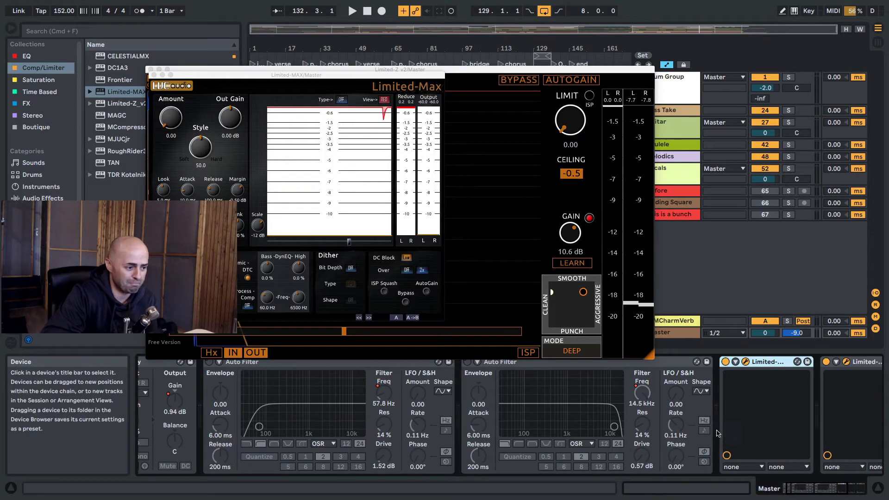
{"action": "left_click_drag", "start_coordinate": [279, 83], "coordinate": [529, 129]}
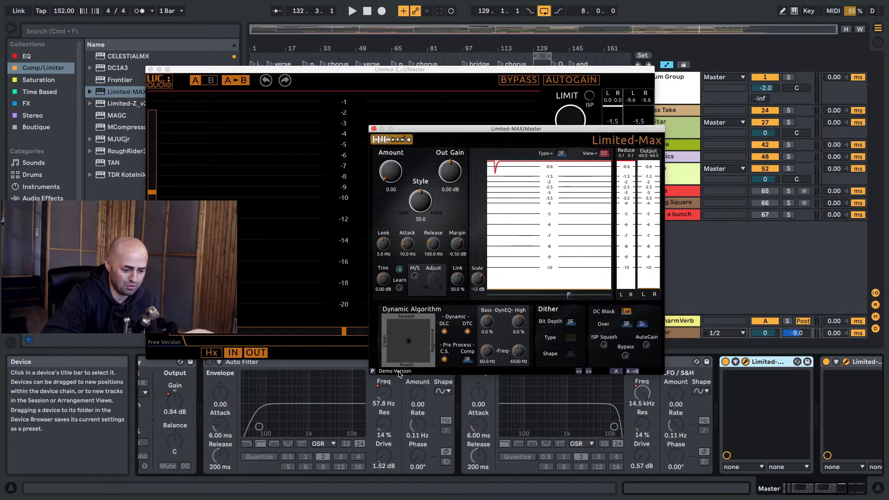
{"action": "left_click", "coordinate": [764, 366]}
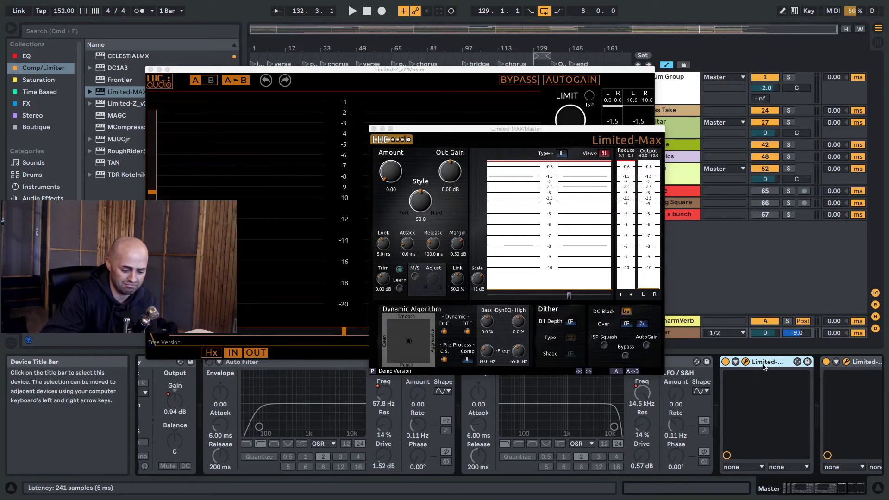
{"action": "key", "text": "Delete"}
{"action": "left_click_drag", "start_coordinate": [388, 74], "coordinate": [469, 79]}
{"action": "left_click", "coordinate": [232, 75]}
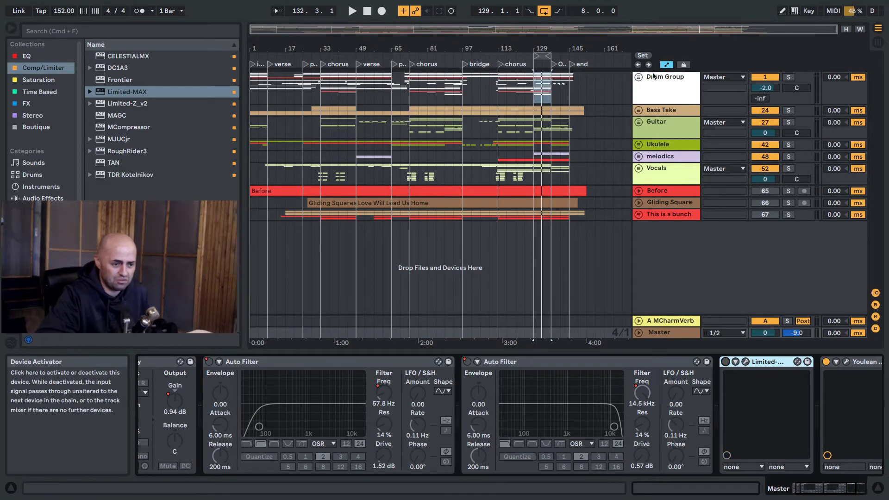
{"action": "left_click", "coordinate": [652, 88]}
{"action": "left_click", "coordinate": [617, 363]}
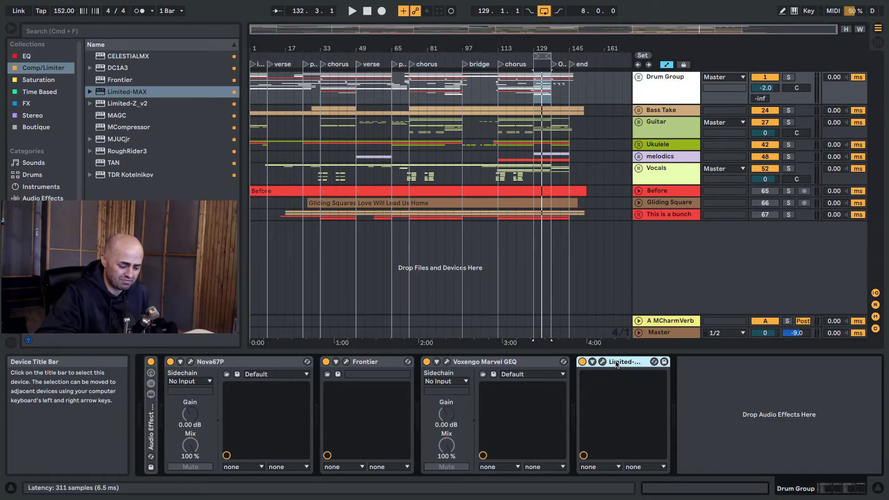
{"action": "left_click", "coordinate": [664, 332]}
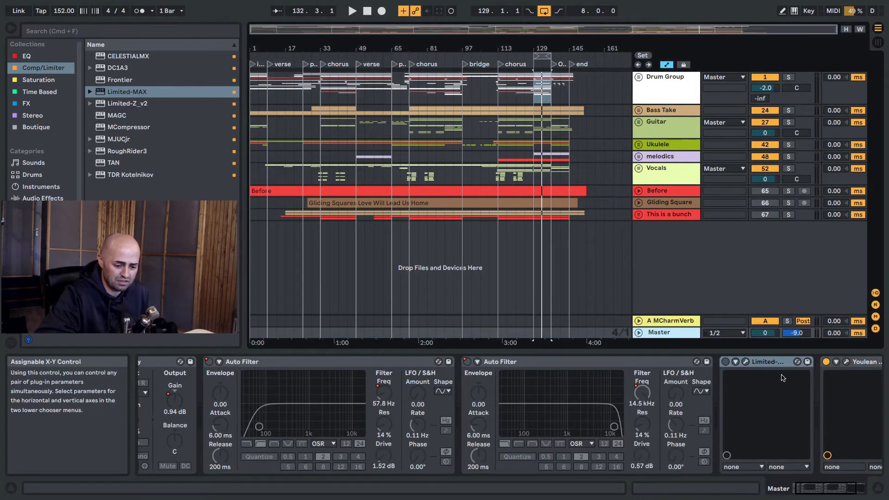
Replace the deactivated limiter on the Master with L2 Stereo, placed ahead of the Youlean loudness meter.
{"action": "key", "text": "Delete"}
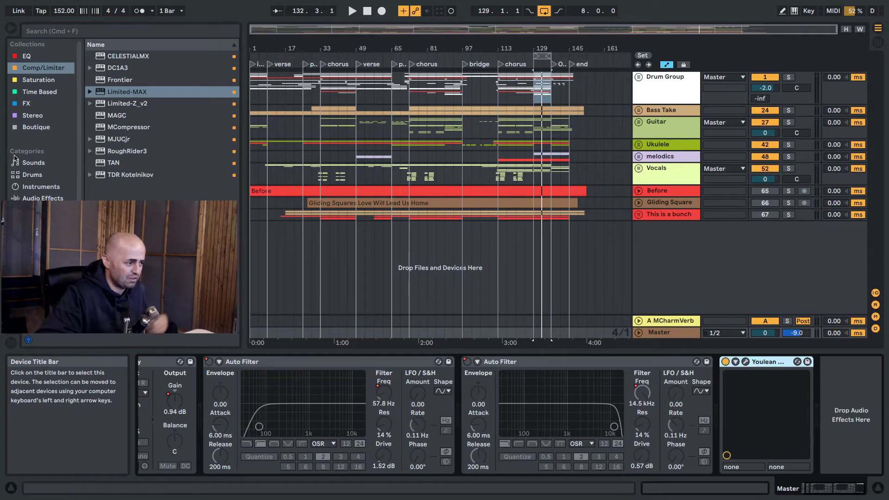
{"action": "left_click", "coordinate": [133, 31]}
{"action": "type", "text": "l2"}
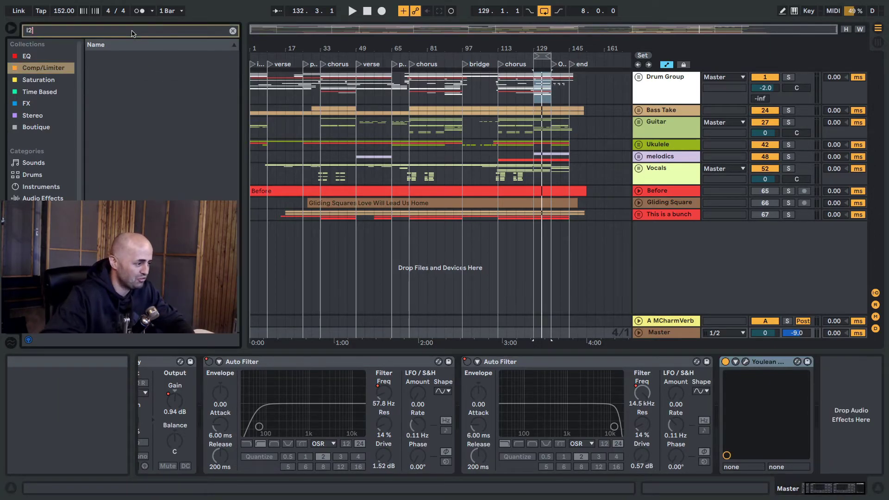
{"action": "left_click_drag", "start_coordinate": [122, 56], "coordinate": [695, 418]}
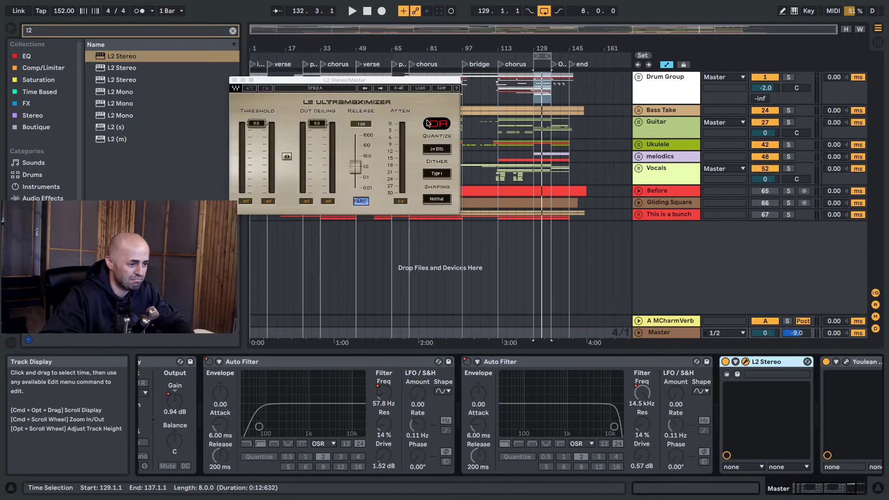
Try an L2 threshold of about -11.8 dB and an output ceiling of about -0.2 dB while the loop plays.
{"action": "left_click_drag", "start_coordinate": [555, 50], "coordinate": [478, 89]}
{"action": "left_click_drag", "start_coordinate": [417, 131], "coordinate": [416, 169]}
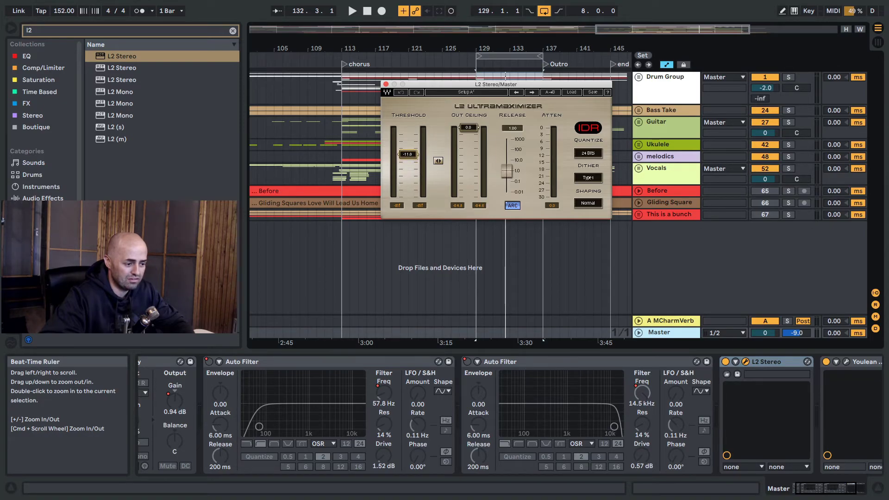
{"action": "key", "text": "space"}
{"action": "left_click_drag", "start_coordinate": [471, 133], "coordinate": [471, 137]}
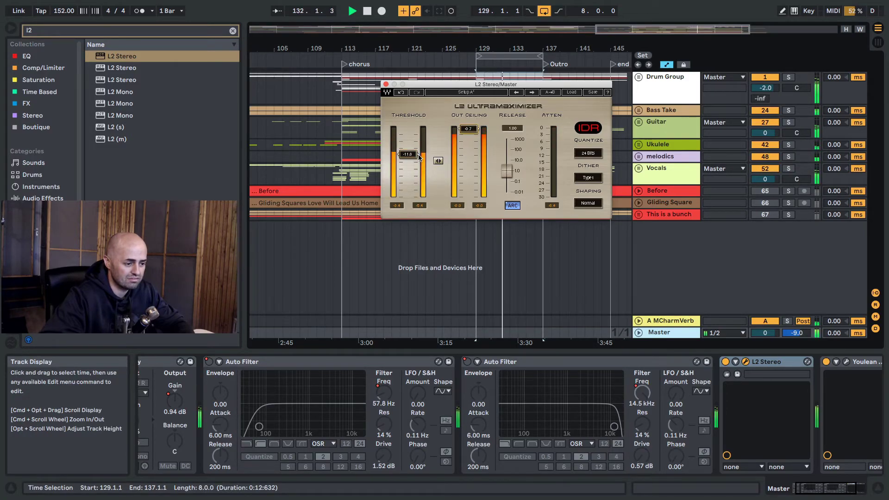
Extend the loop back to bar 113 and check the chorus in the Youlean meter with the L2 threshold at about -12.5 dB.
{"action": "left_click_drag", "start_coordinate": [479, 56], "coordinate": [338, 71]}
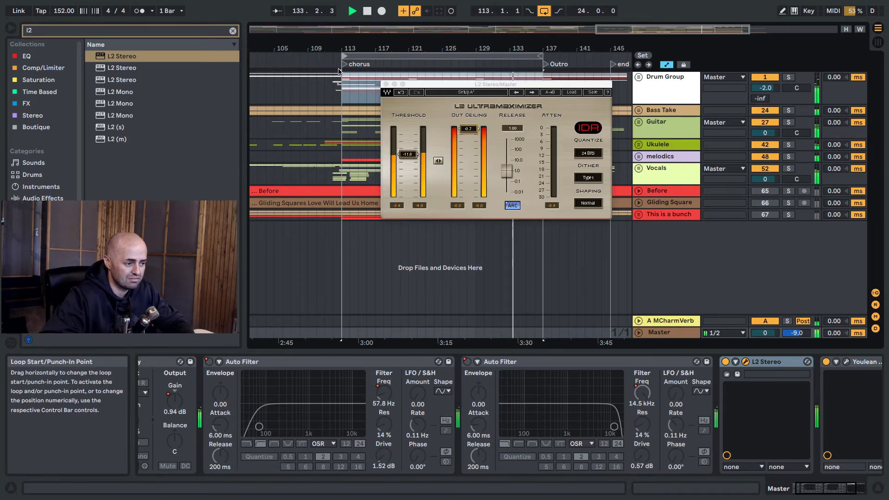
{"action": "left_click", "coordinate": [847, 363]}
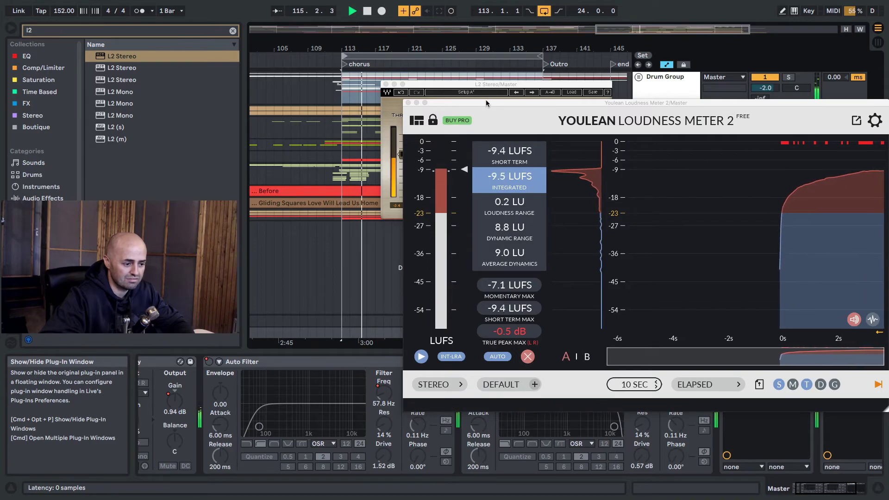
{"action": "left_click_drag", "start_coordinate": [485, 99], "coordinate": [769, 95]}
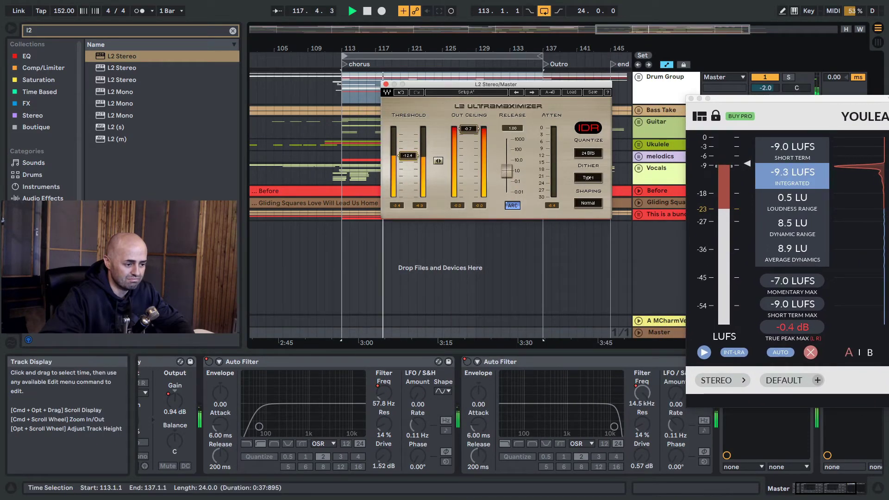
{"action": "key", "text": "space"}
{"action": "left_click", "coordinate": [698, 100]}
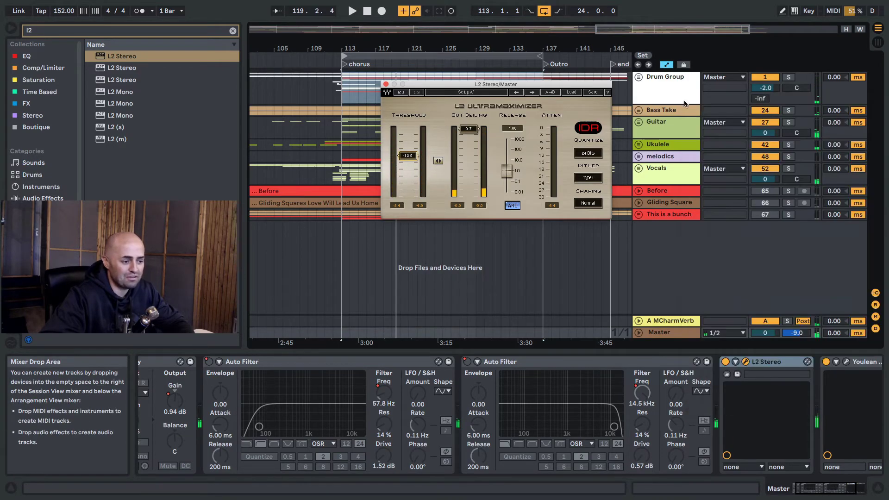
{"action": "left_click_drag", "start_coordinate": [414, 84], "coordinate": [440, 128]}
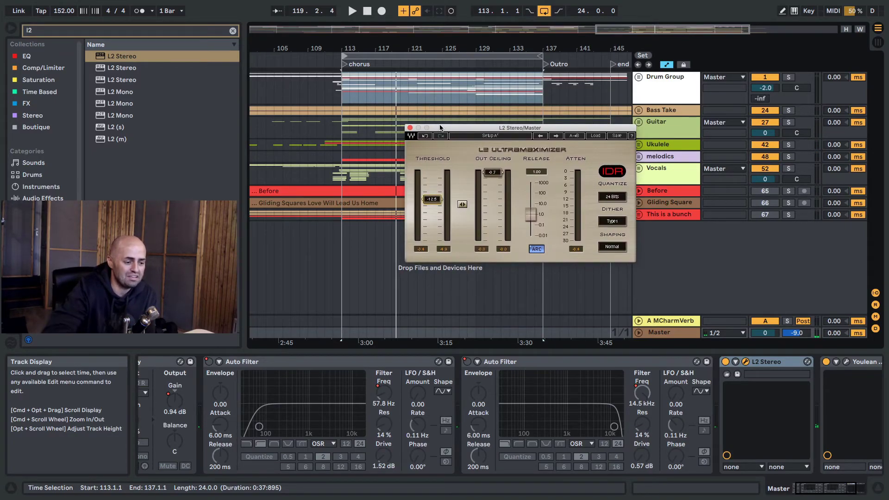
{"action": "left_click_drag", "start_coordinate": [440, 127], "coordinate": [418, 128]}
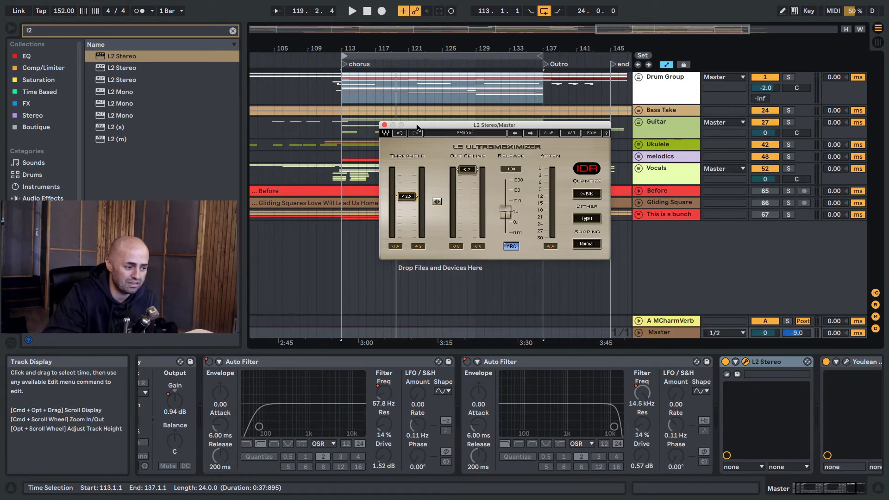
{"action": "left_click_drag", "start_coordinate": [418, 128], "coordinate": [447, 117]}
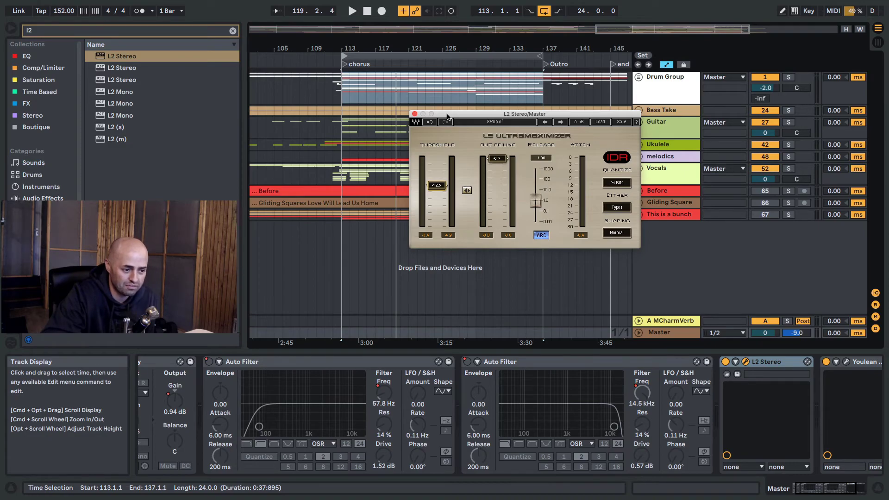
{"action": "left_click_drag", "start_coordinate": [448, 117], "coordinate": [438, 118]}
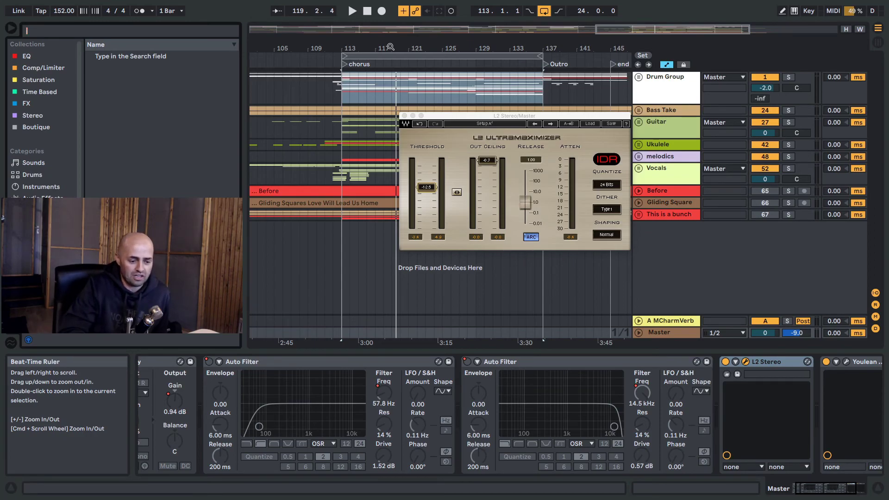
Delete L2 Stereo from the Master's chain, and extend the loop to 160 bars from the start of the song.
{"action": "left_click", "coordinate": [767, 360]}
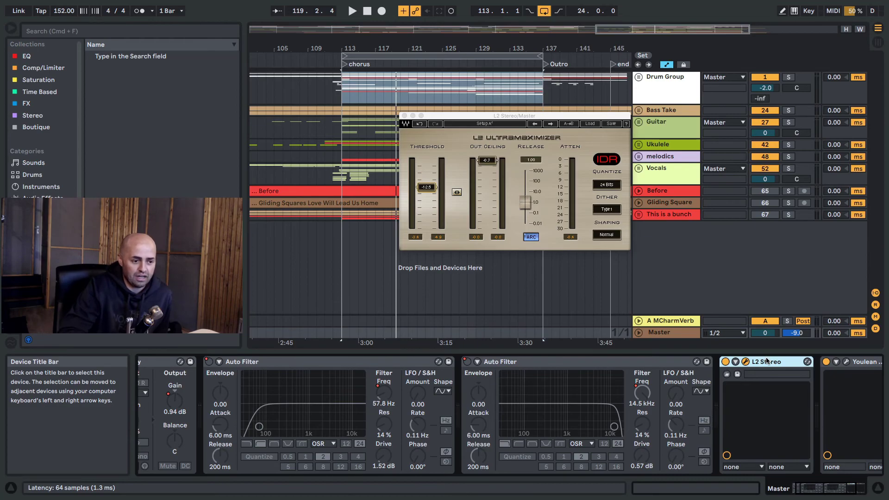
{"action": "key", "text": "Delete"}
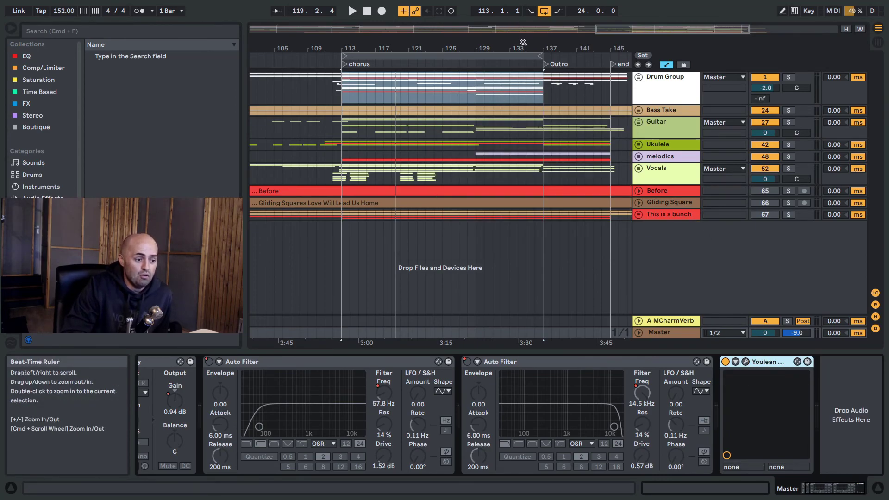
{"action": "left_click_drag", "start_coordinate": [502, 49], "coordinate": [546, 42]}
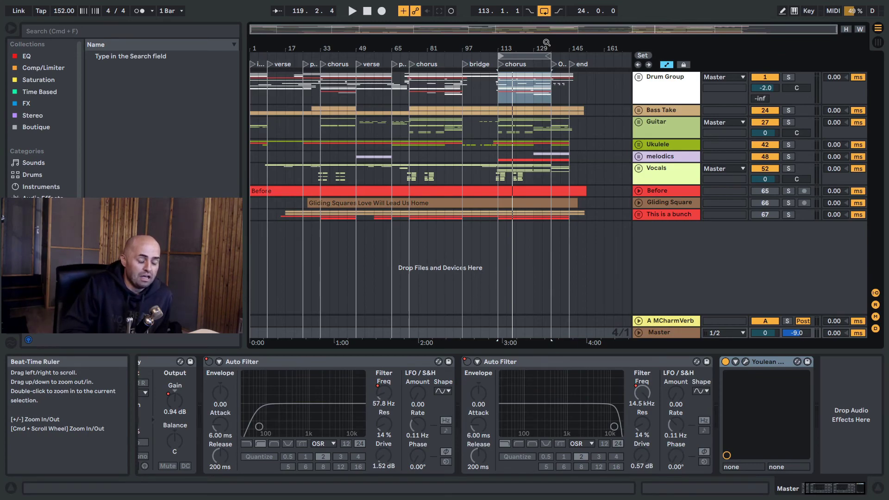
{"action": "left_click_drag", "start_coordinate": [499, 56], "coordinate": [206, 89]}
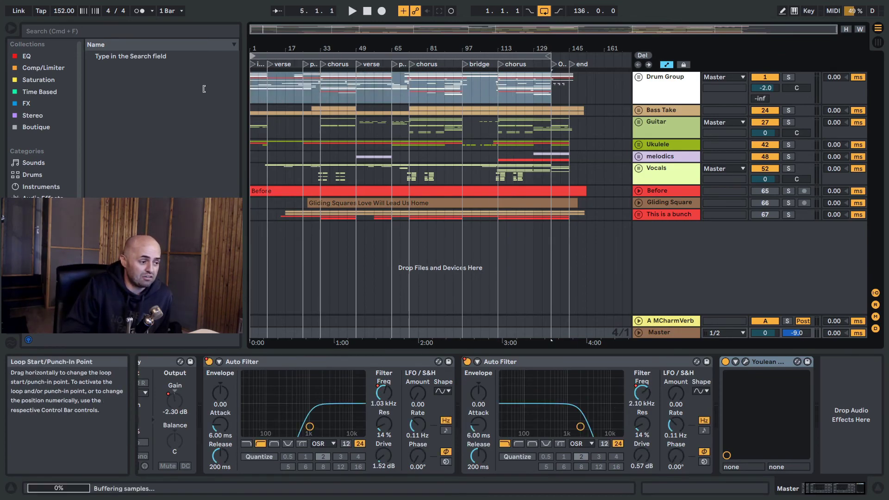
{"action": "left_click_drag", "start_coordinate": [551, 56], "coordinate": [605, 65]}
{"action": "left_click", "coordinate": [499, 131]}
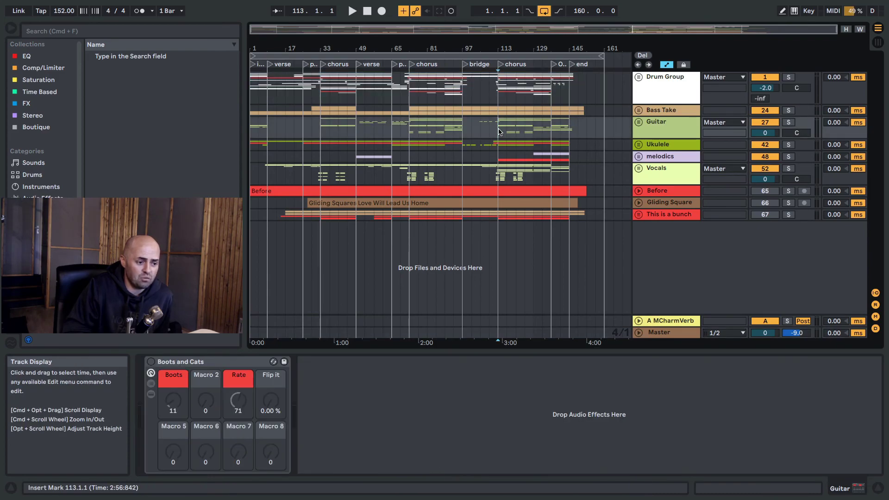
{"action": "left_click", "coordinate": [498, 179]}
{"action": "left_click", "coordinate": [627, 334]}
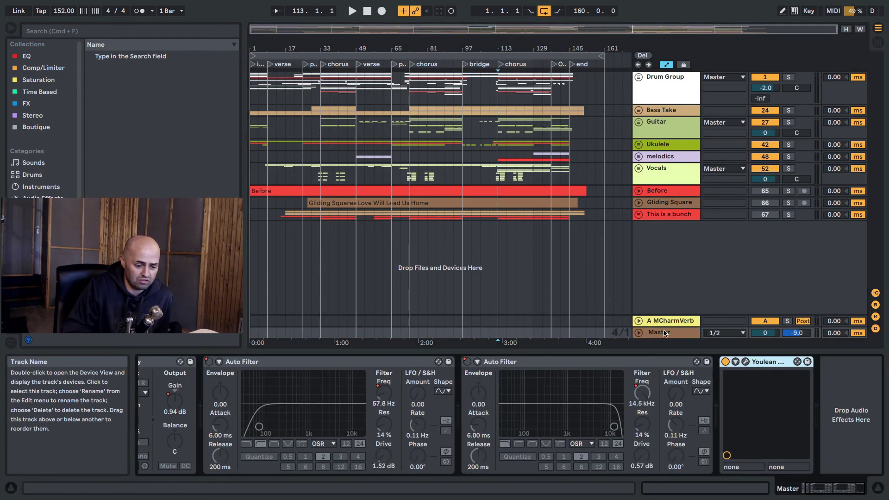
{"action": "left_click", "coordinate": [661, 75]}
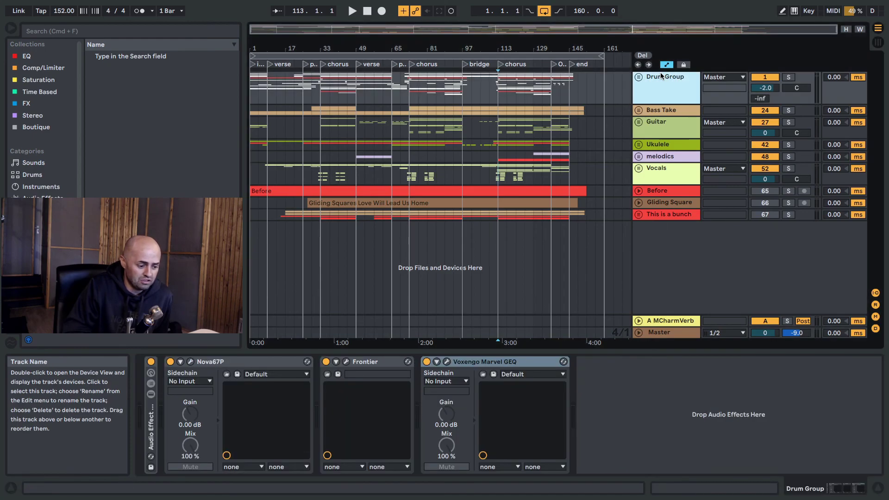
{"action": "left_click", "coordinate": [665, 336]}
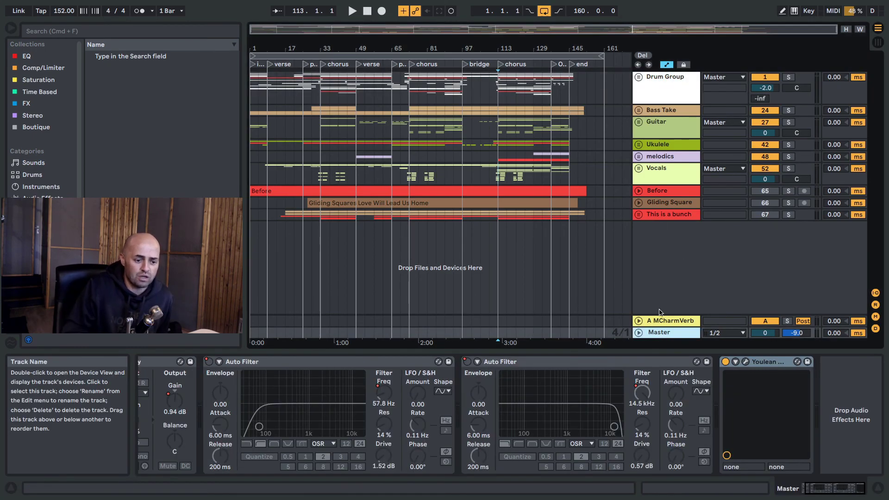
Unfold the Gliding Square track to show its waveform and volume automation.
{"action": "left_click", "coordinate": [669, 203]}
{"action": "left_click", "coordinate": [638, 203]}
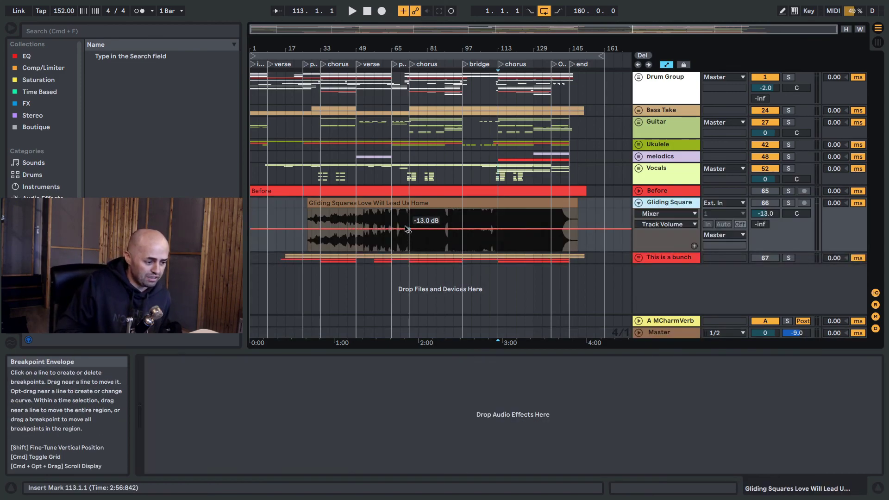